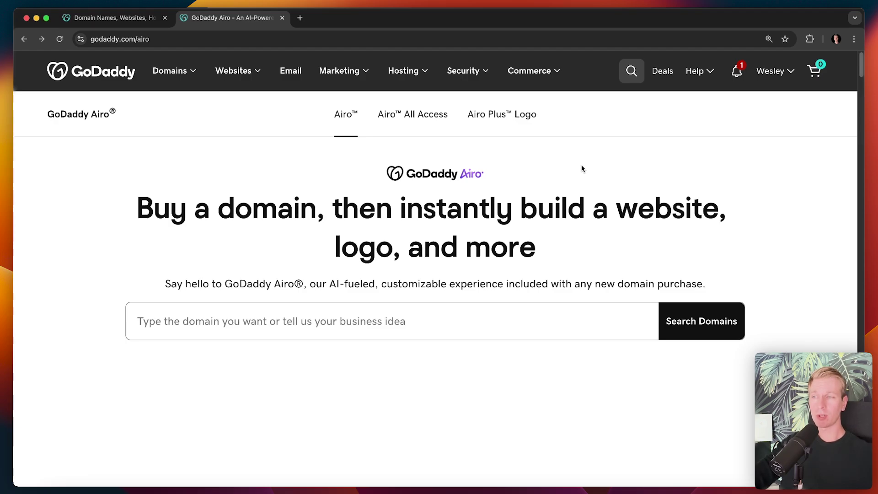
Step: Search for domains on the GoDaddy Airo page with the business idea "software consultancy, code coaching, software coaching"
click(141, 22)
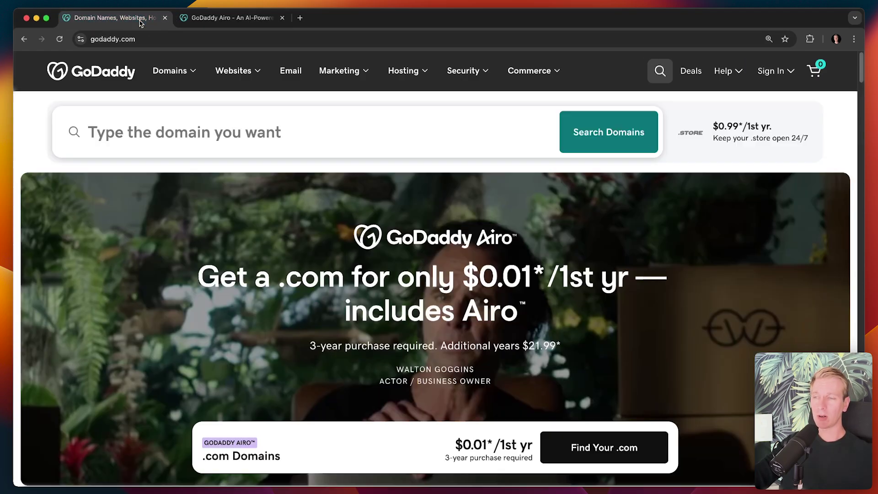
click(282, 18)
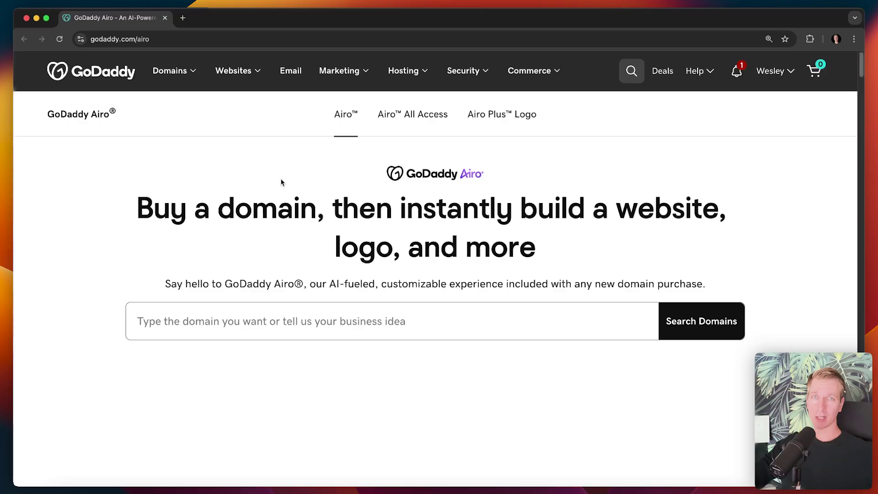
click(271, 305)
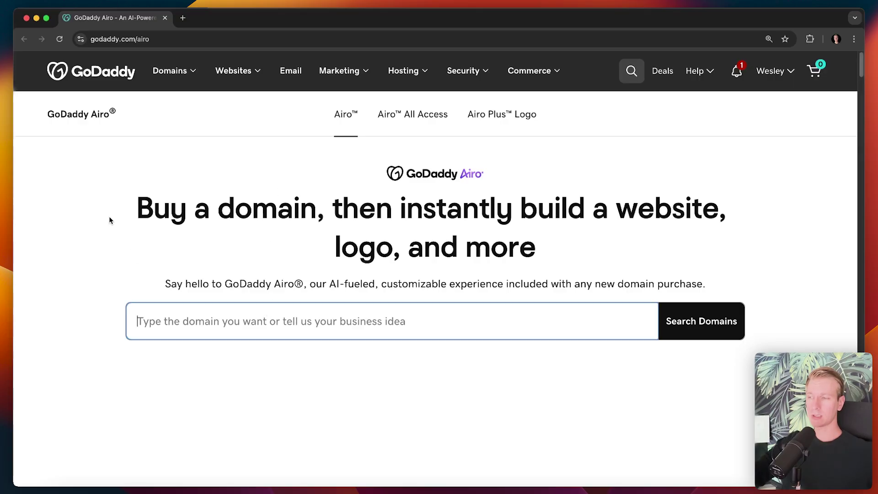
text(sfd)
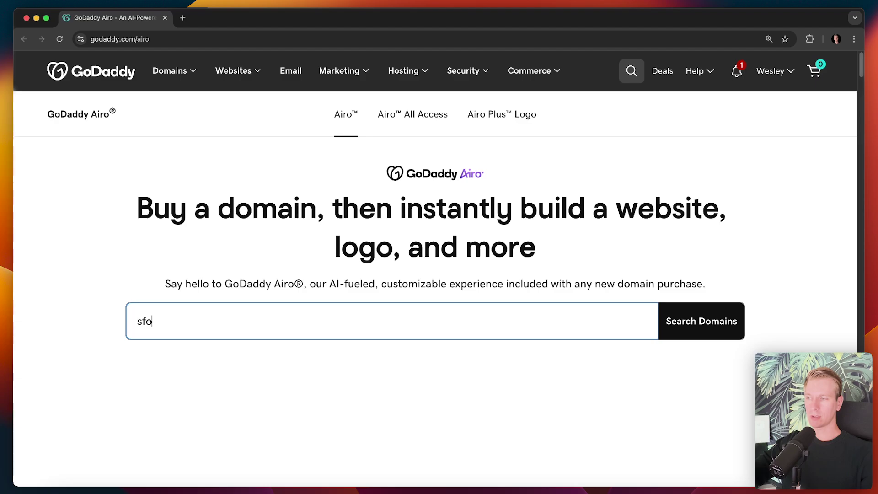
key(BackSpace)
key(BackSpace)
text(oftware cons)
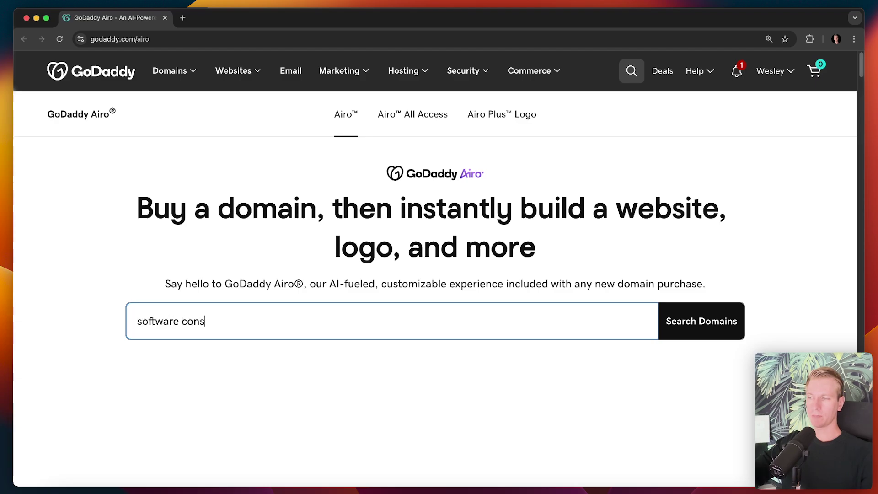
text(ultancy, code coaching)
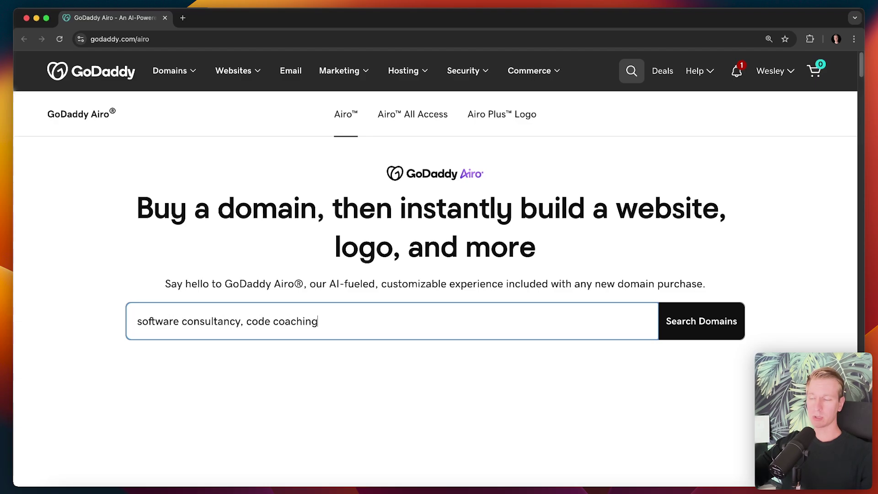
text(, software coaching,)
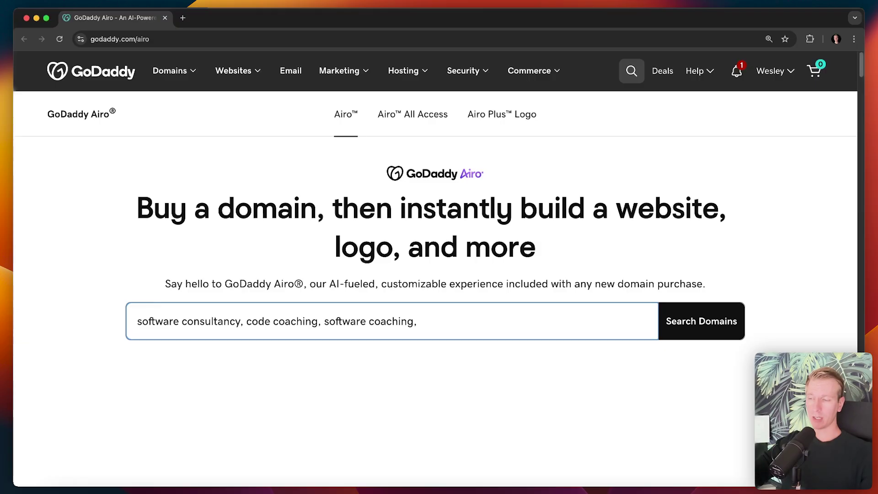
key(BackSpace)
key(BackSpace)
key(Return)
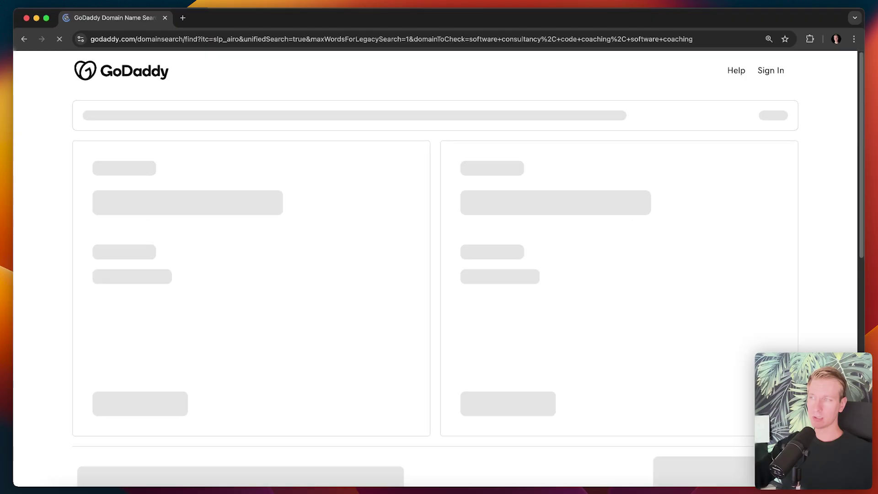
Step: Examine the suggested domain names and their prices, including the top AI pick and the best match
key(super+minus)
key(super+minus)
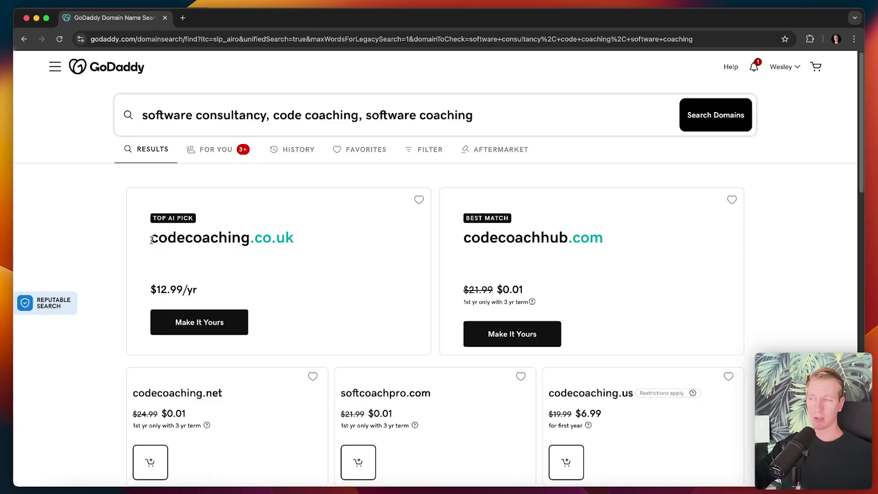
drag(151, 238, 250, 239)
click(189, 248)
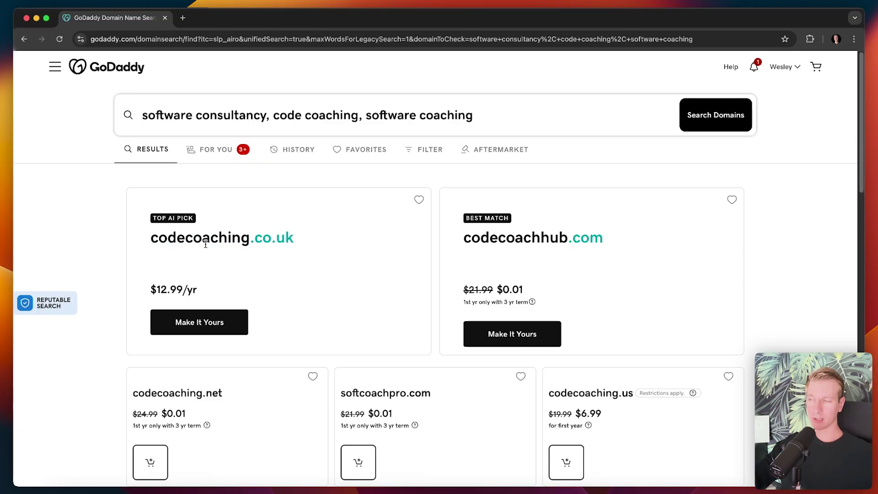
drag(139, 244, 251, 236)
click(252, 235)
scroll(407, 238, down, 3)
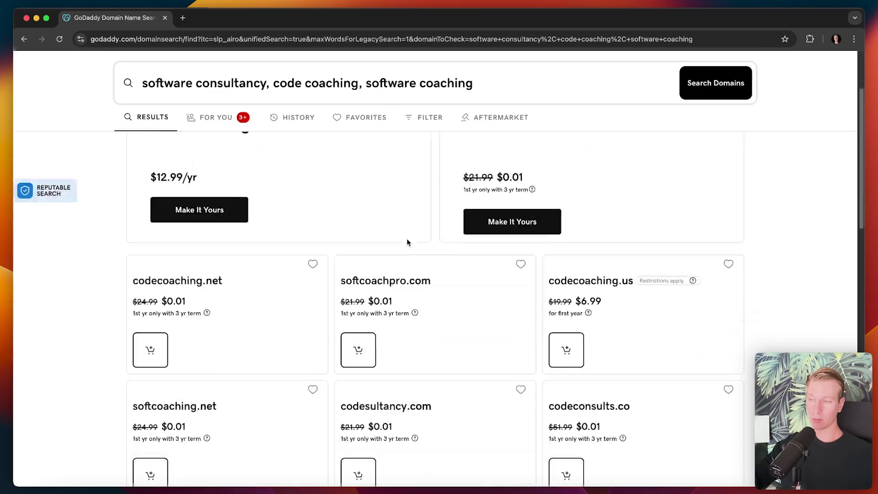
scroll(402, 241, up, 3)
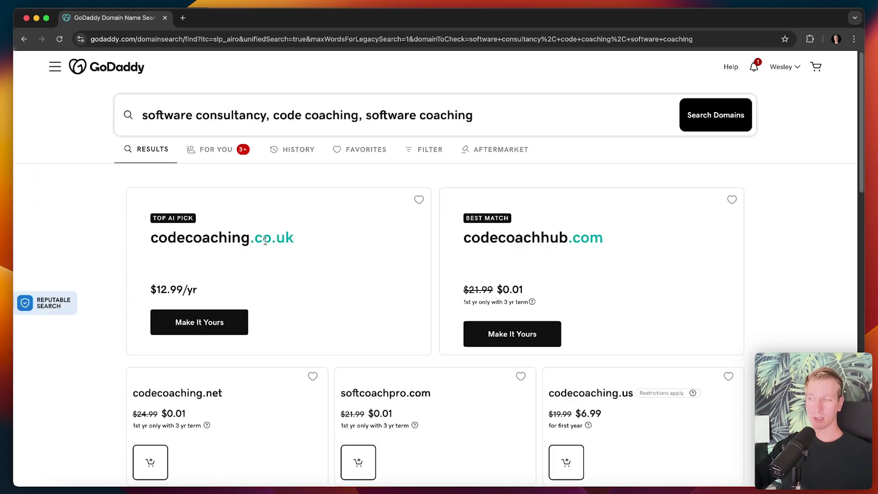
scroll(449, 210, down, 5)
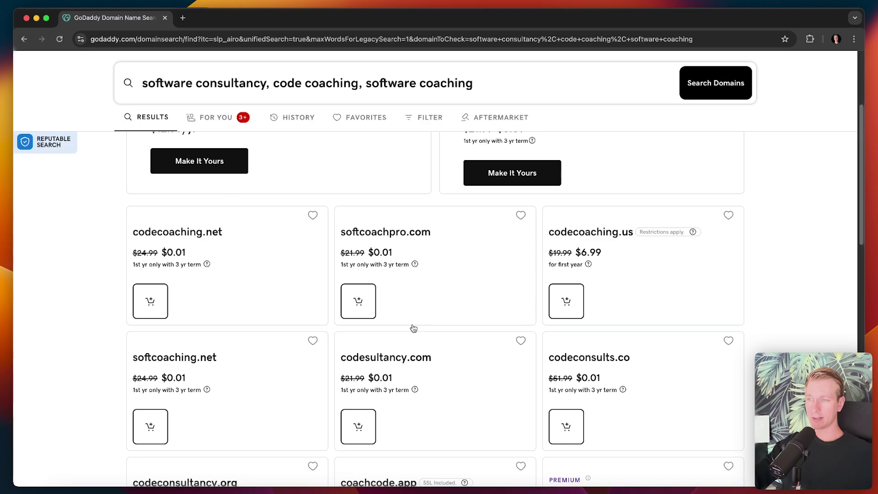
scroll(431, 273, down, 3)
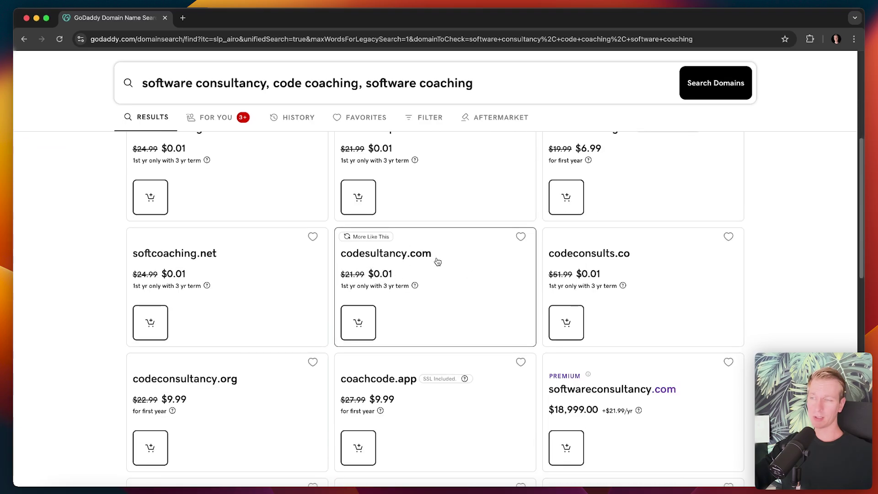
Step: Search for domains with the description "im starting a business that helps software businesses to improve their code"
text(a con)
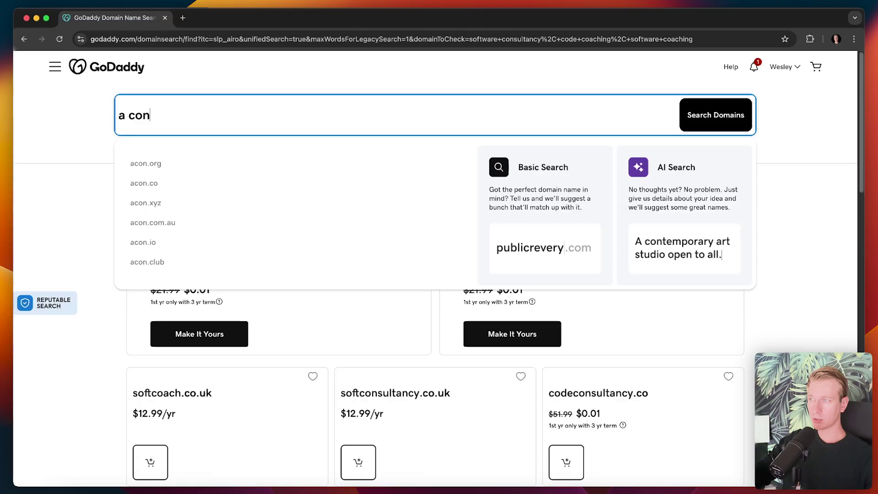
text(sultancy)
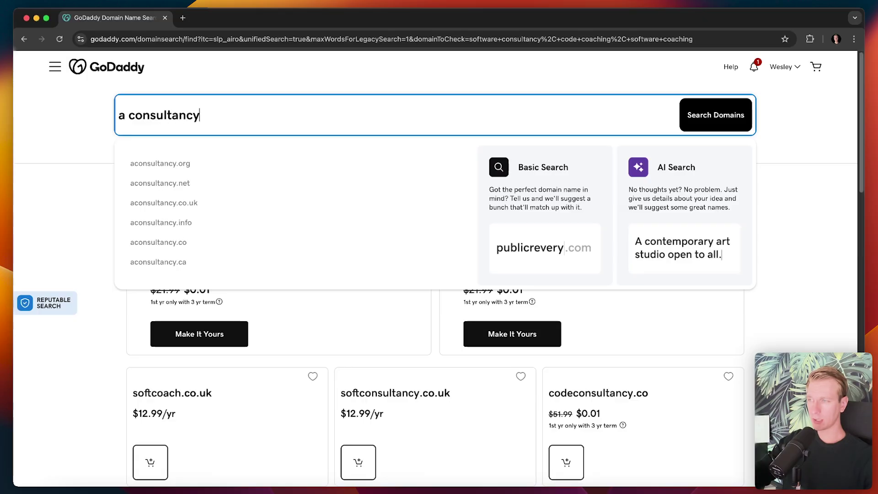
key(super+a)
text(im starting a business that helps software businesses to improve their code)
key(Return)
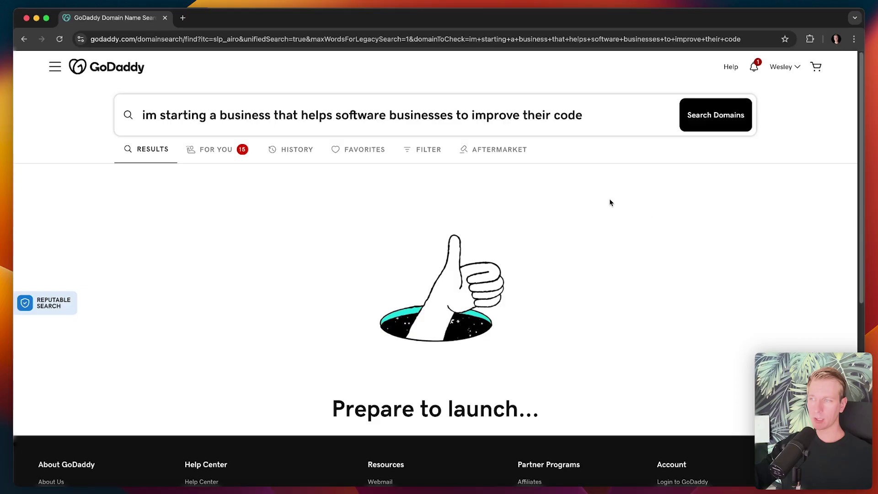
Step: Choose devimprove.com from the suggested domains and continue to its registration options
scroll(90, 220, down, 2)
scroll(91, 220, down, 1)
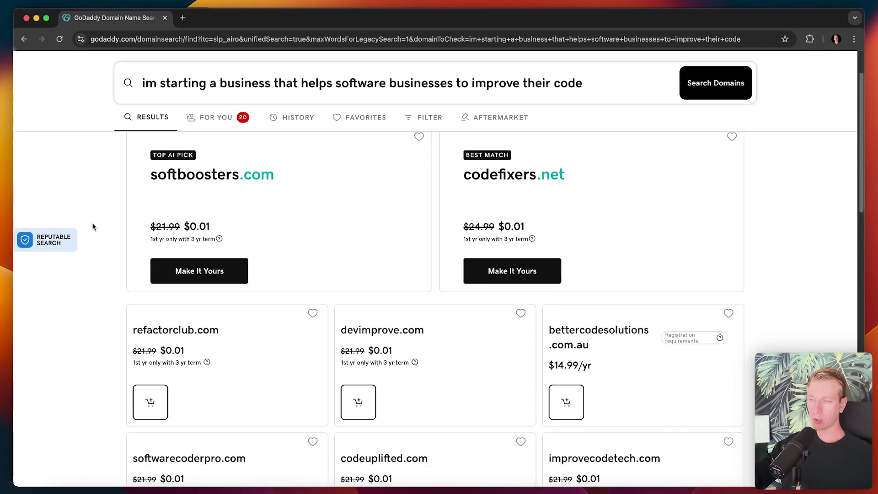
scroll(92, 226, down, 2)
scroll(380, 266, down, 2)
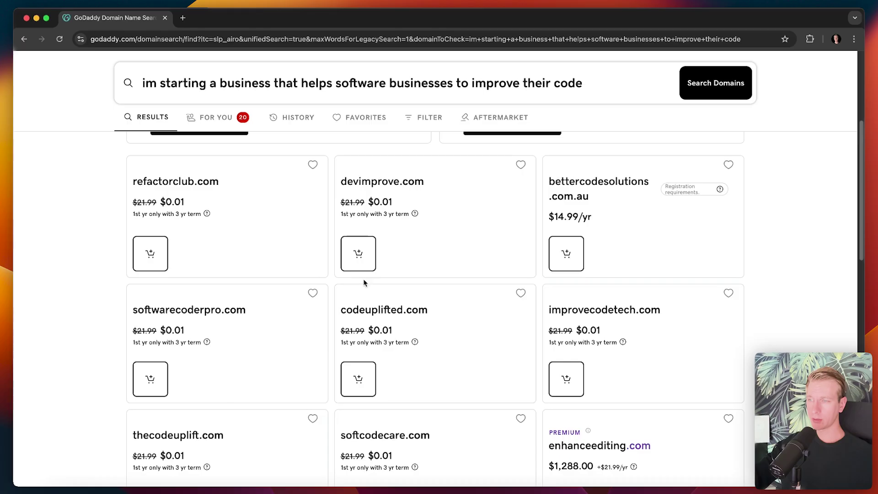
click(363, 266)
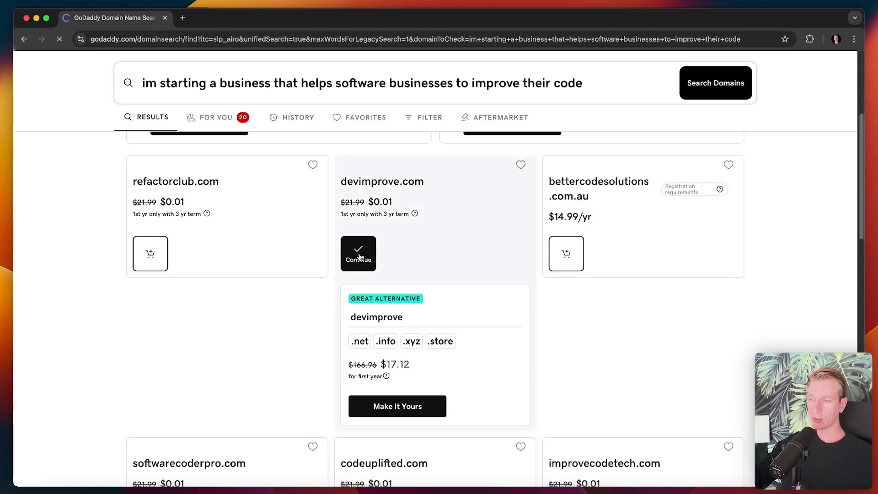
Step: Examine the privacy, domain protection, Coming Soon site and custom email options offered with devimprove.com
key(super+plus)
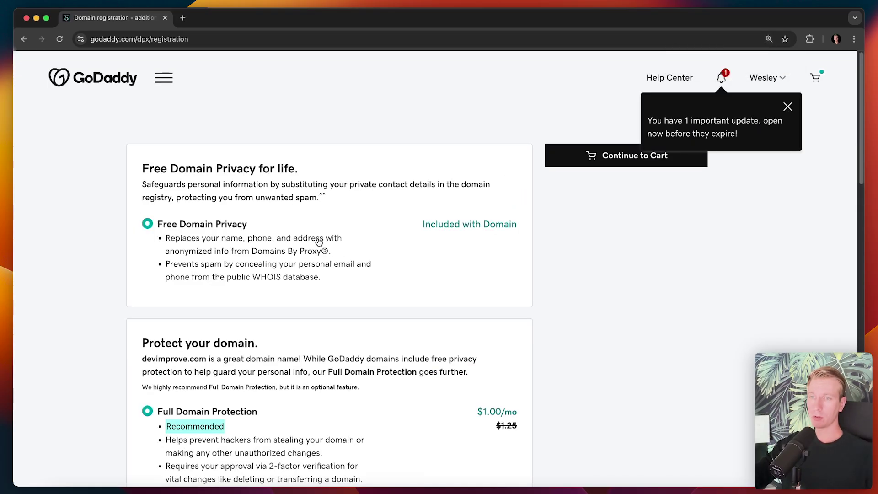
key(super+plus)
scroll(317, 237, down, 1)
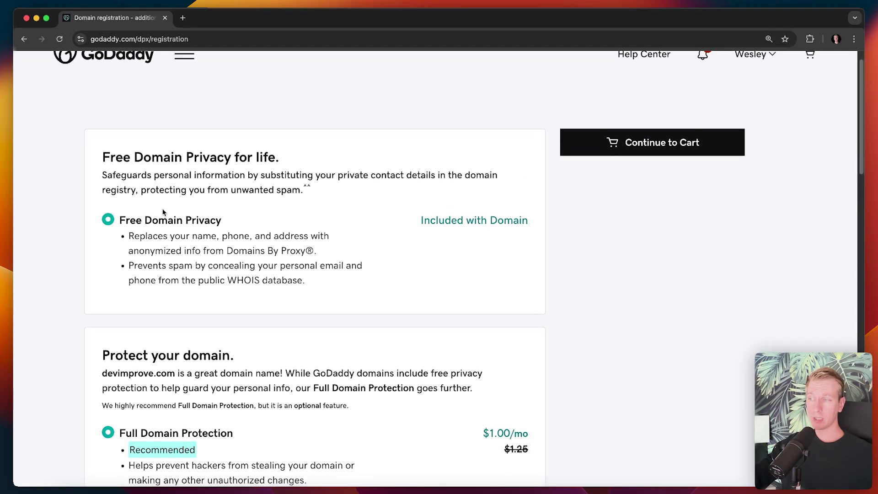
scroll(249, 210, down, 3)
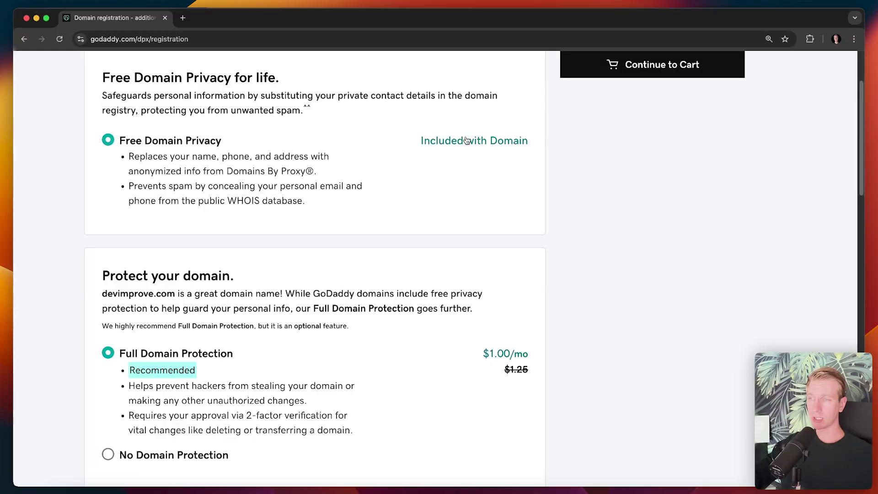
scroll(321, 247, down, 5)
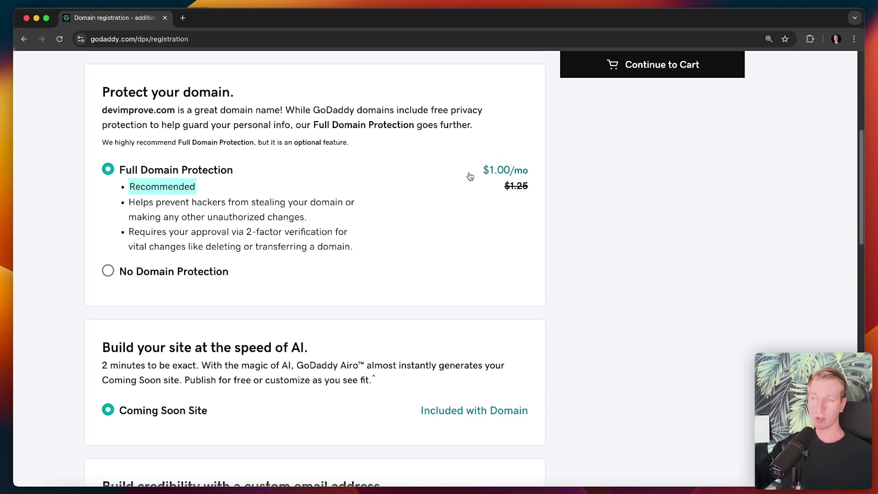
scroll(338, 249, down, 3)
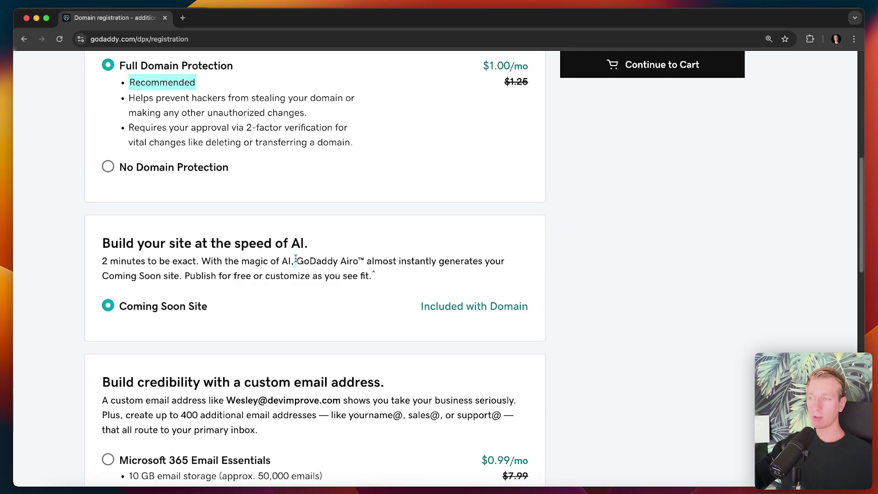
drag(295, 259, 365, 261)
click(365, 261)
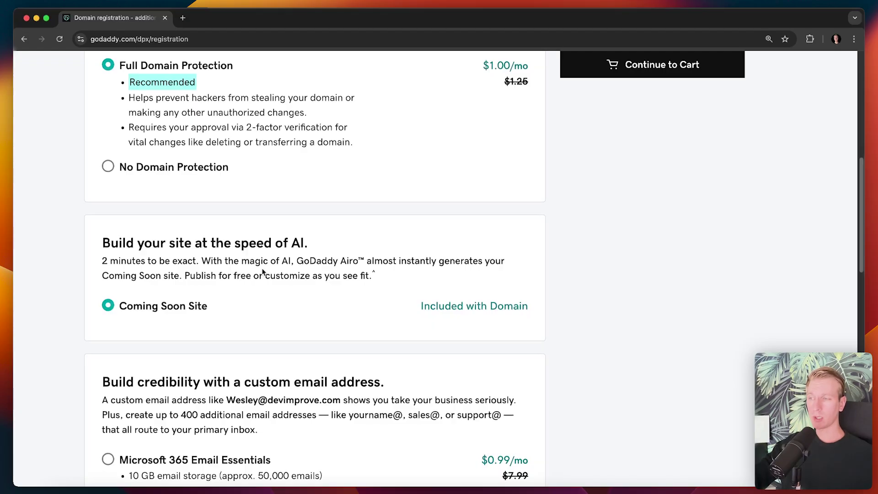
scroll(130, 267, down, 3)
scroll(176, 207, down, 5)
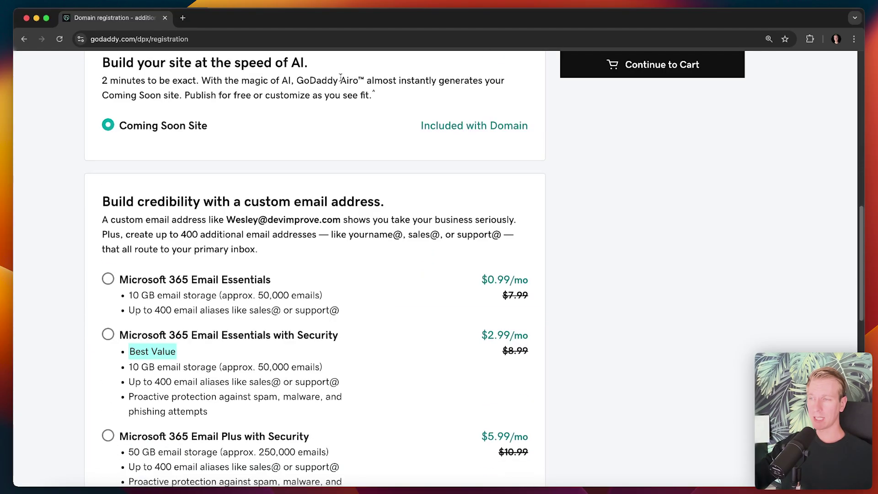
drag(297, 82, 368, 82)
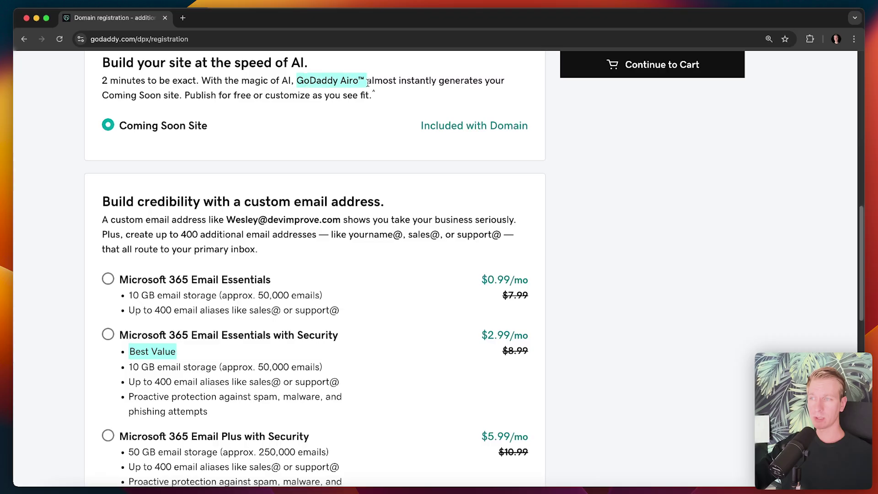
scroll(80, 208, down, 4)
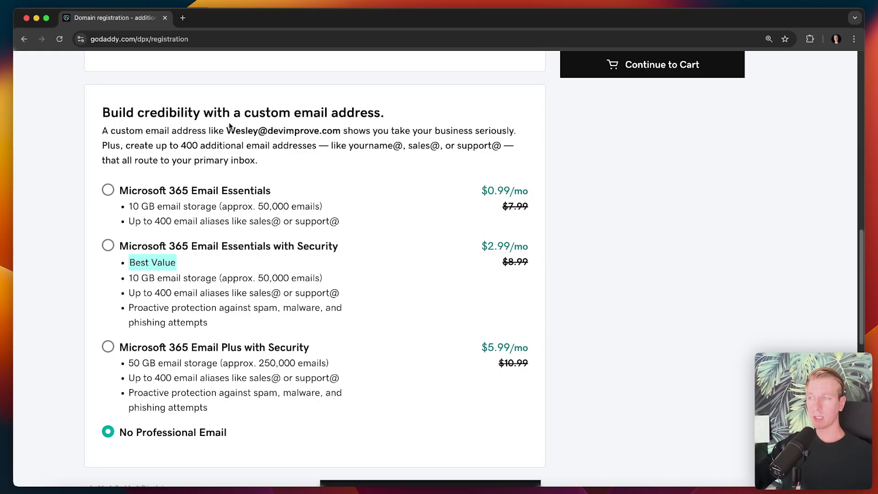
drag(228, 130, 317, 131)
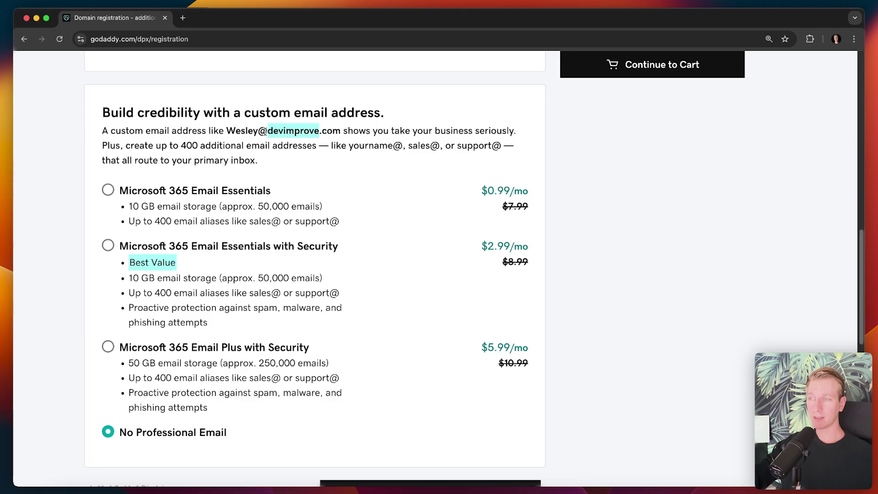
Step: Select the Microsoft 365 Email Essentials plan for the custom email address and continue to the cart
scroll(265, 131, down, 2)
click(132, 152)
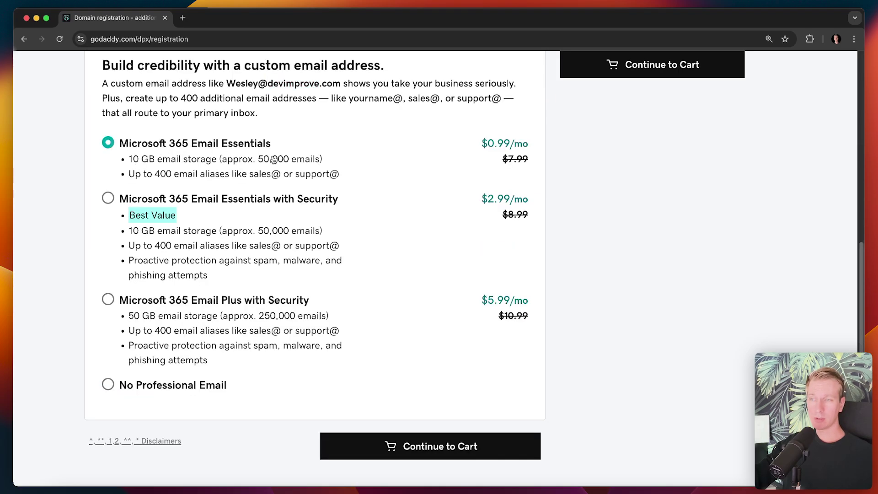
scroll(348, 320, down, 1)
click(373, 439)
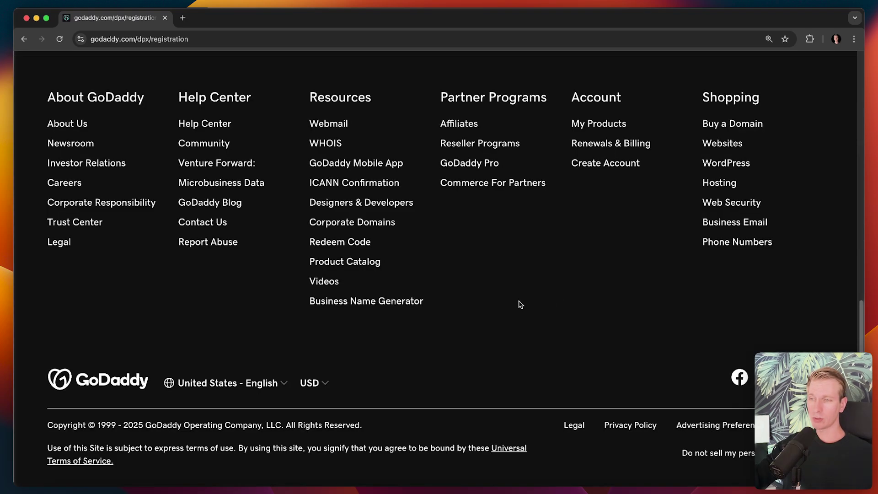
Step: Review the cart's items, order summary and additional offers for the devimprove.com purchase
scroll(485, 245, down, 8)
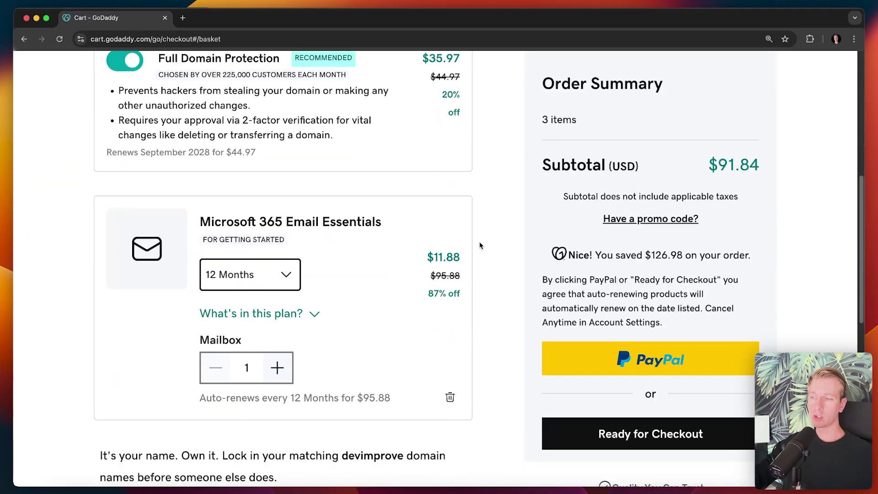
scroll(480, 246, down, 5)
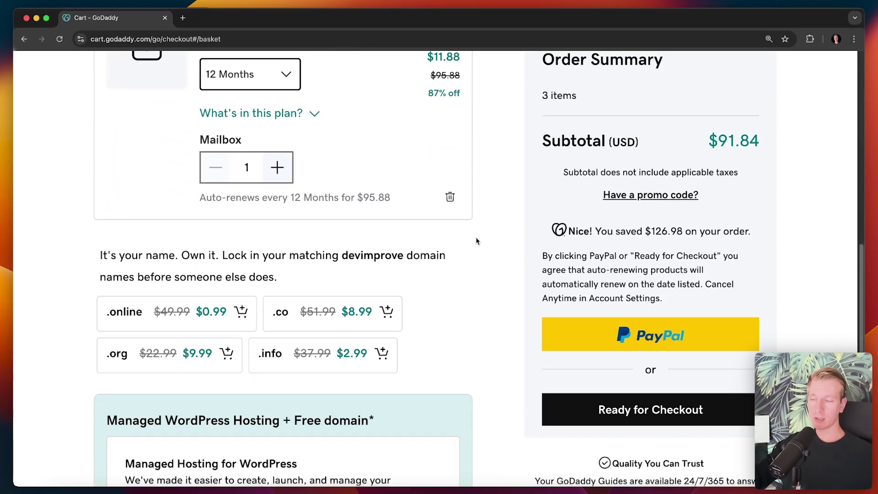
scroll(477, 241, down, 6)
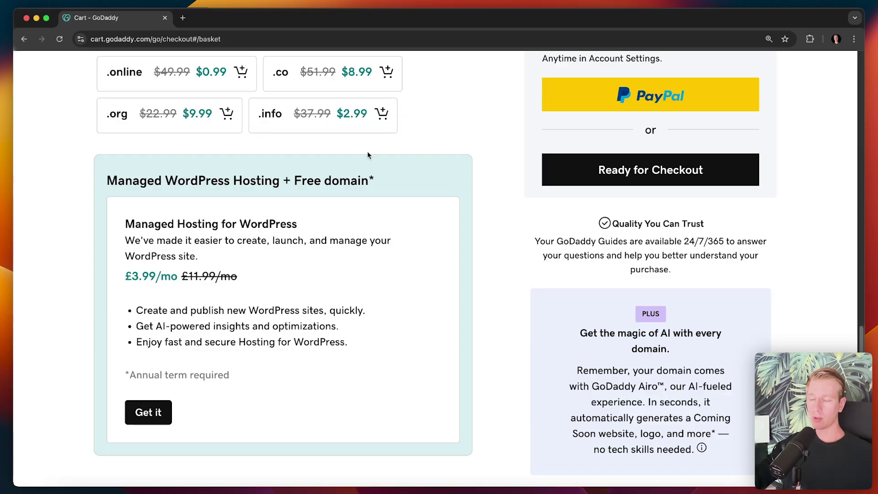
Step: Add the Managed Hosting for WordPress offer with free domain to the cart and review the updated cart
scroll(369, 156, down, 2)
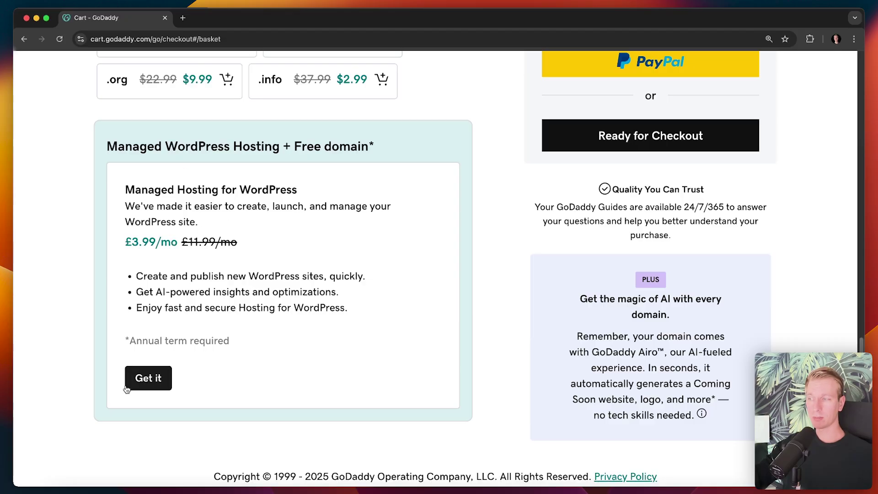
click(147, 378)
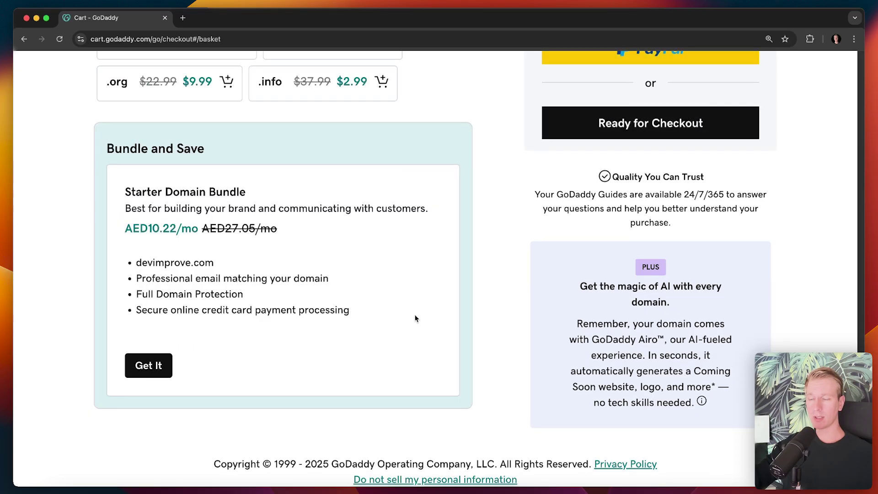
scroll(414, 316, up, 15)
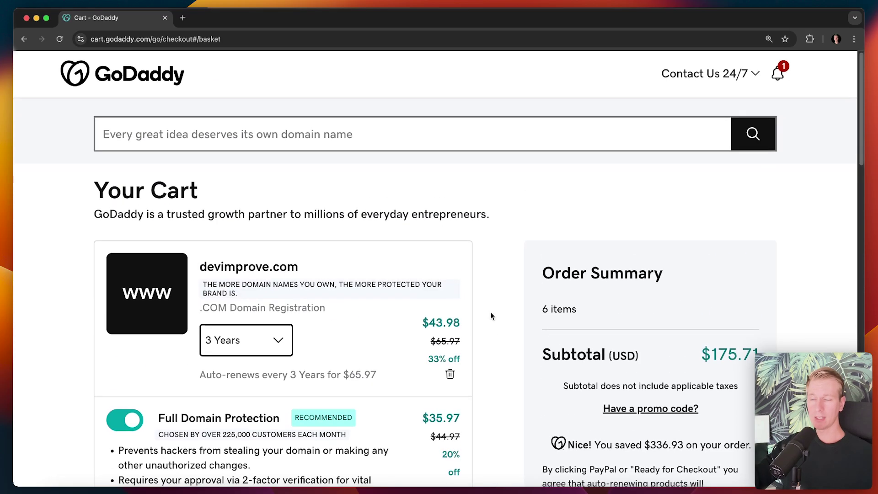
scroll(490, 314, down, 5)
scroll(417, 272, up, 5)
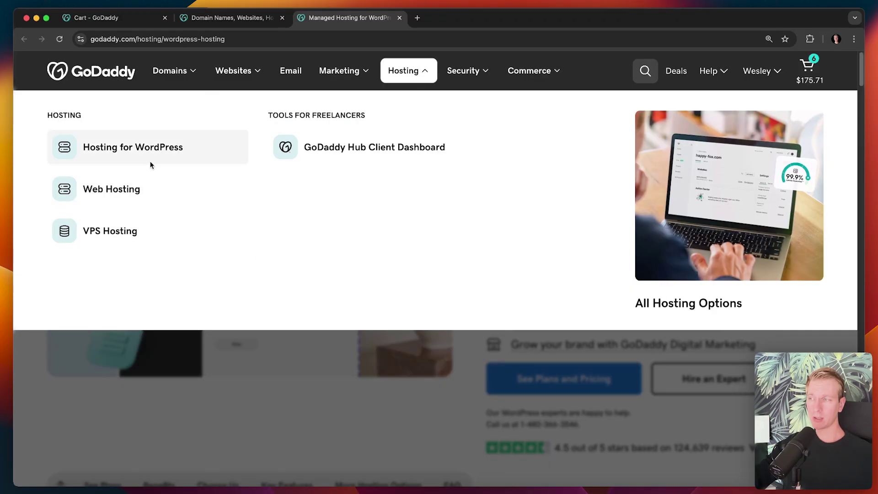
Step: Close the WordPress hosting page and the other extra GoDaddy page, returning to the cart
click(296, 359)
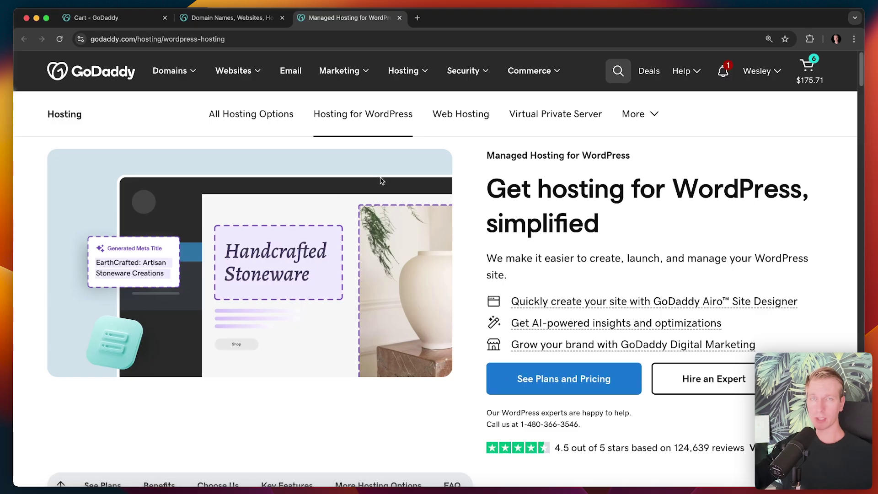
click(399, 17)
click(282, 18)
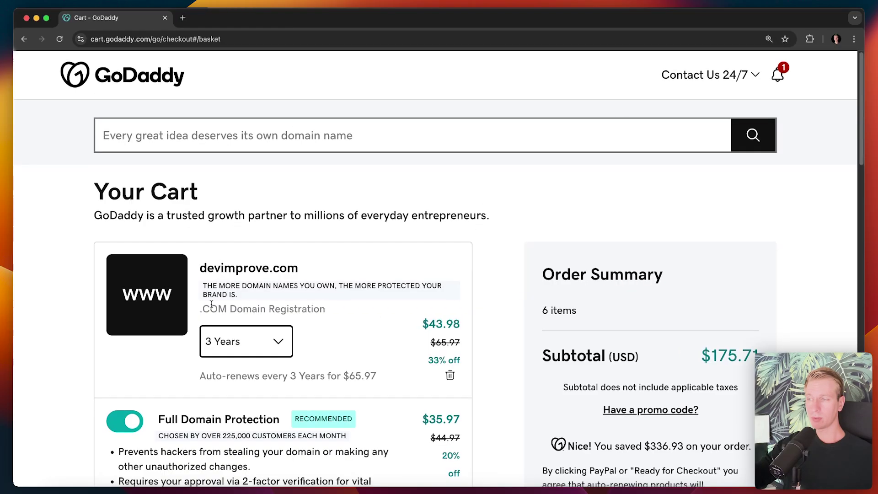
scroll(295, 263, down, 3)
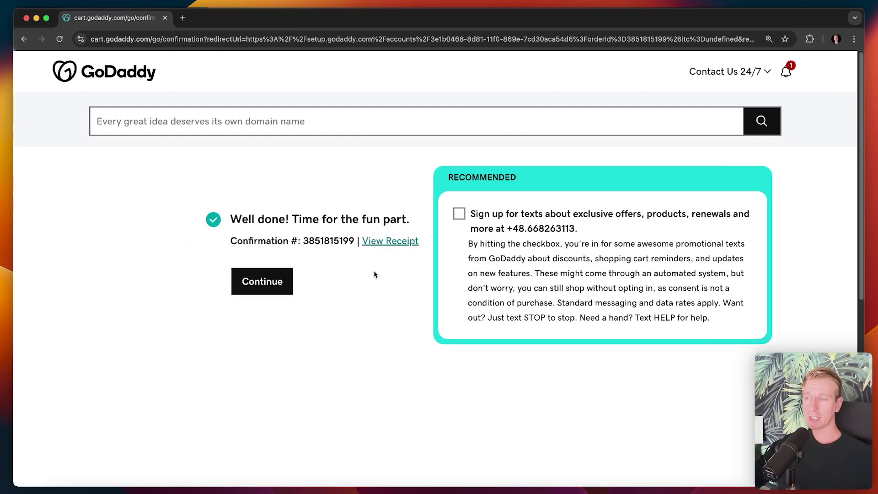
Step: Continue from the order confirmation to site setup and choose to create a new WordPress site
click(274, 280)
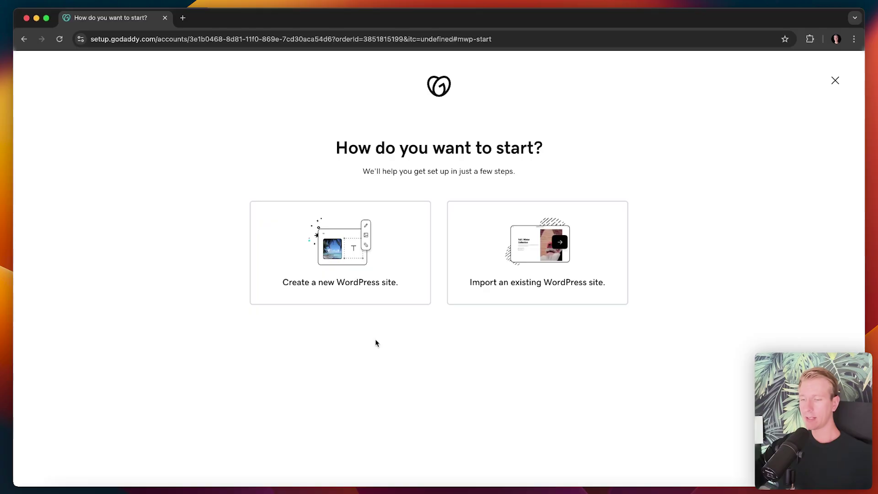
key(super+equal)
key(super+equal)
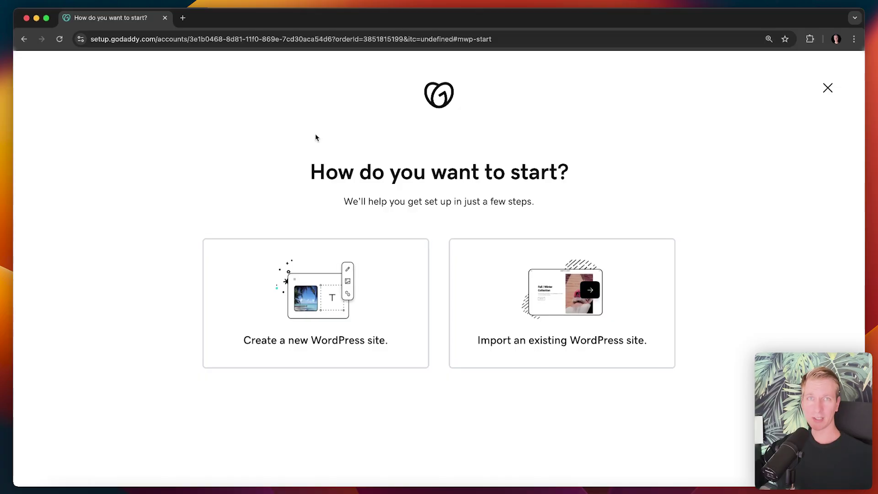
click(313, 242)
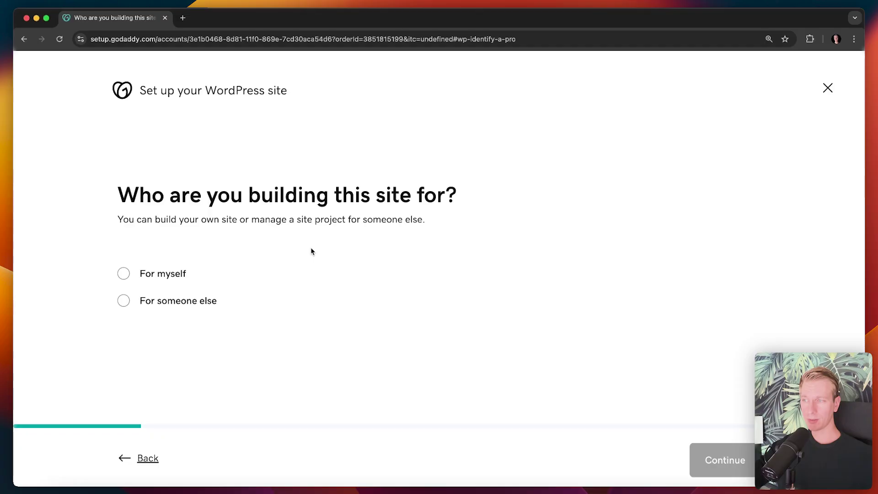
Step: Set the site as being built for myself and choose Airo Site Designer to create it
click(176, 277)
click(694, 447)
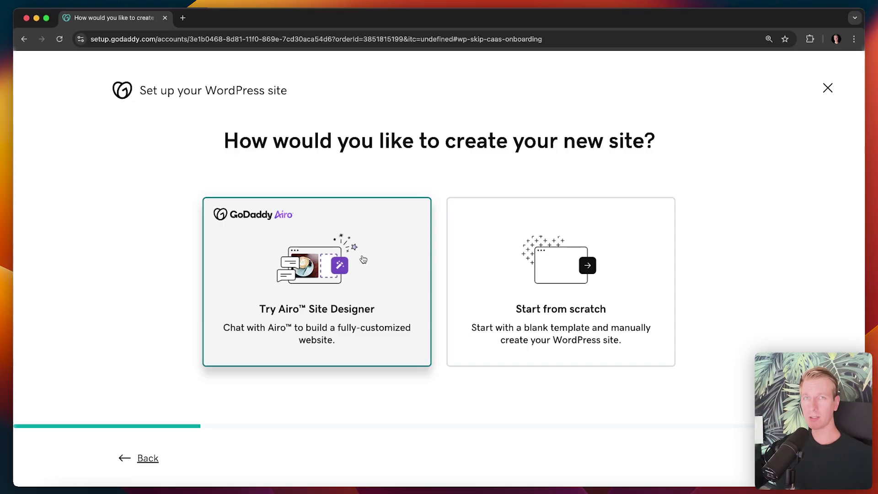
click(363, 260)
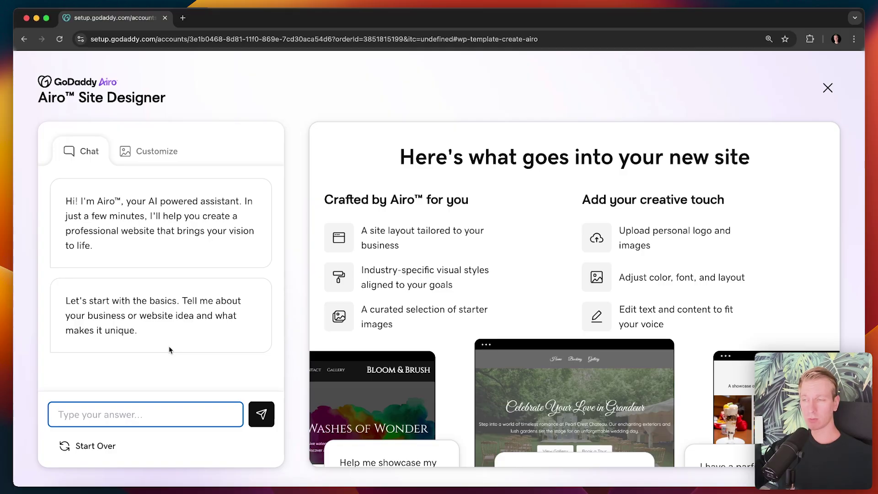
drag(360, 228, 408, 318)
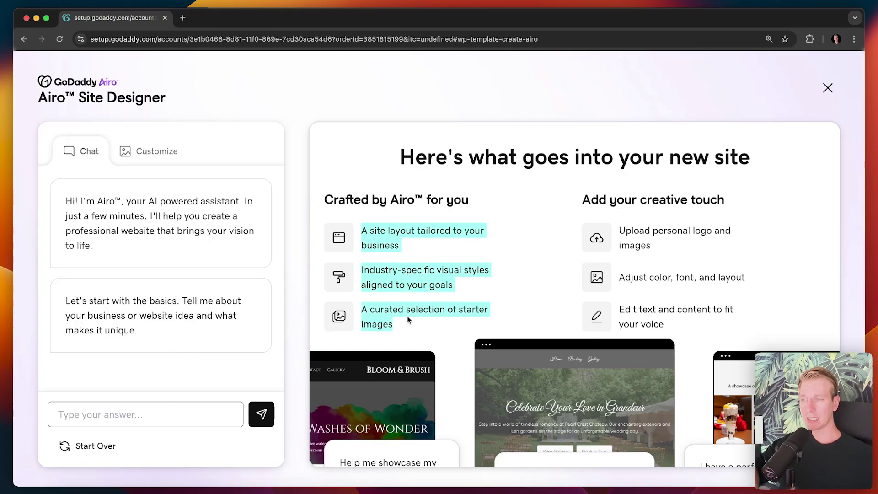
click(409, 321)
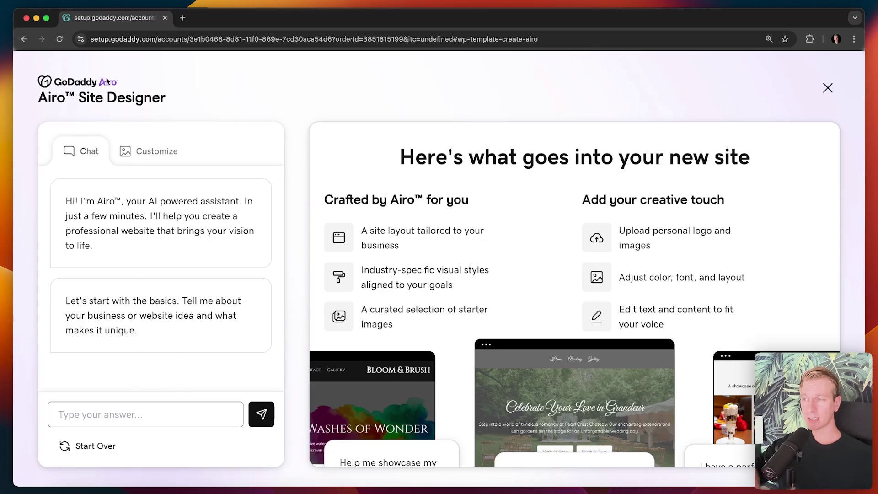
Step: Send Airo a business description: starting a software consultancy for software companies wanting to improve or review their code, with a senior developer overseeing their activities
click(154, 414)
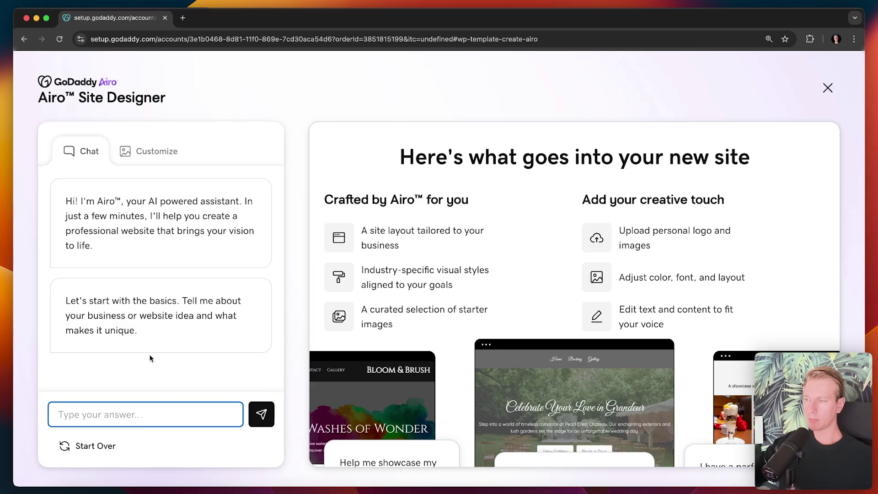
text(I am starting )
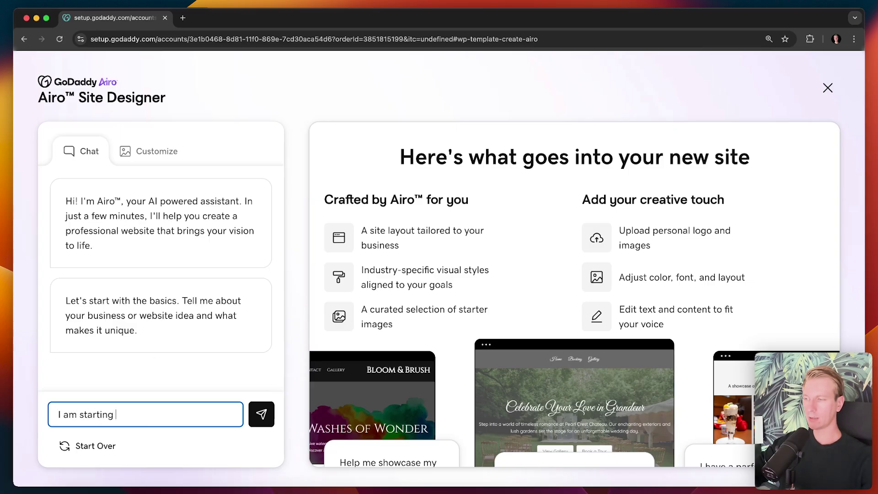
text(a software con su)
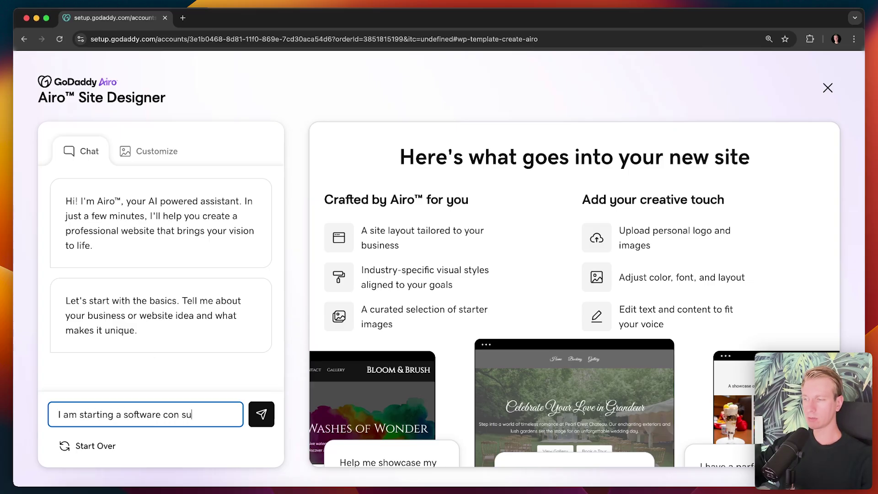
text(ltancy business. )
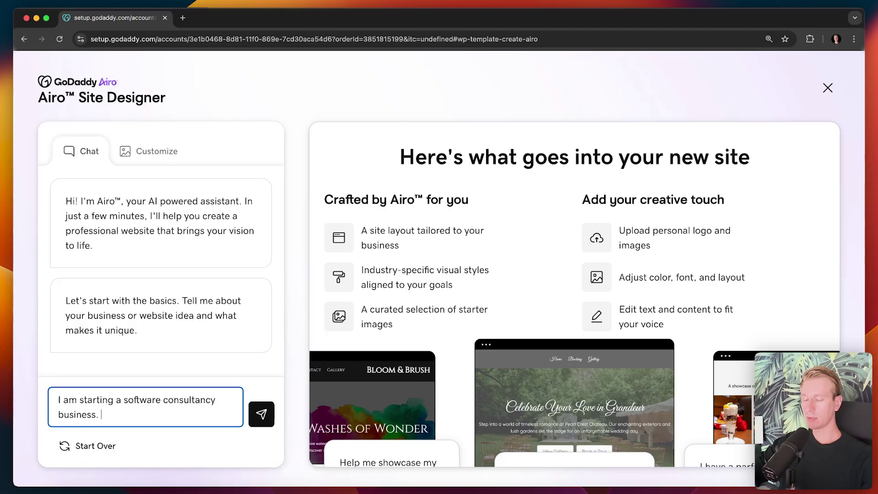
text(Clients would be soft)
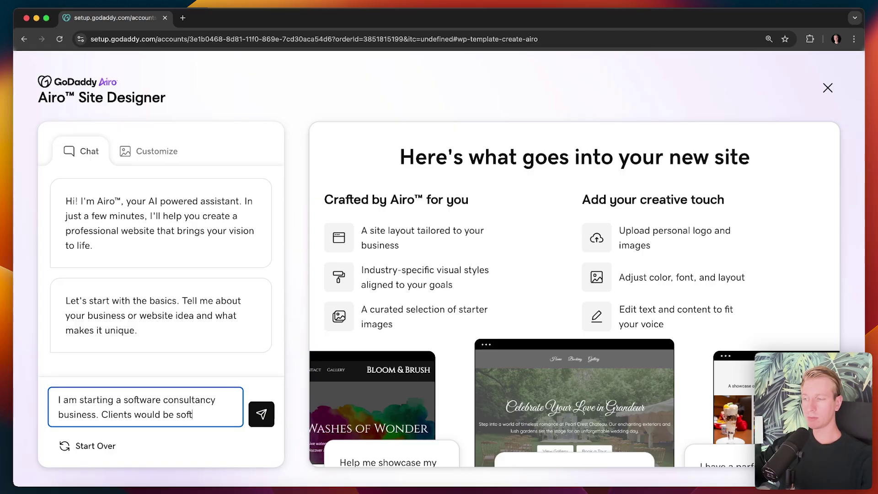
text(ware companies that )
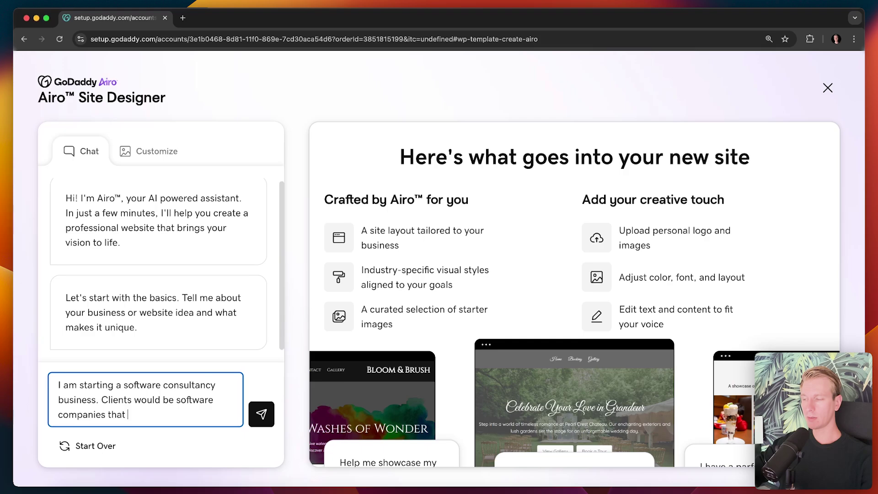
text(want to improve their code or somebo)
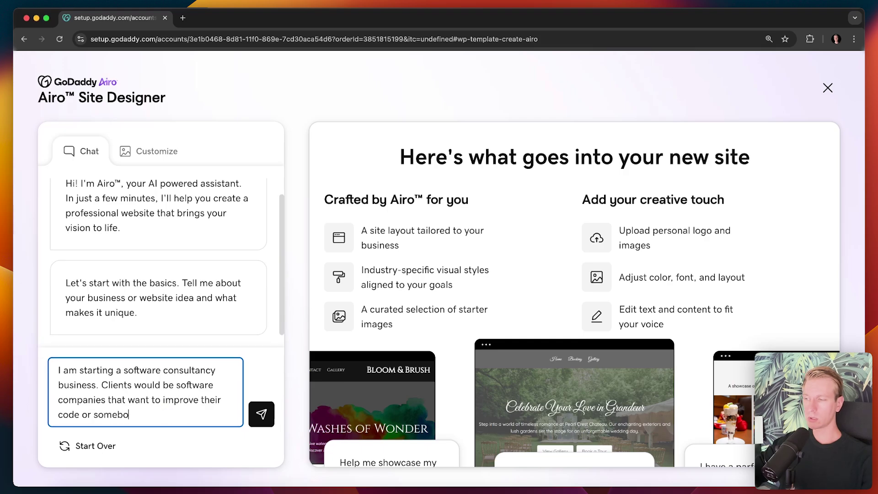
text(dy that just reviews )
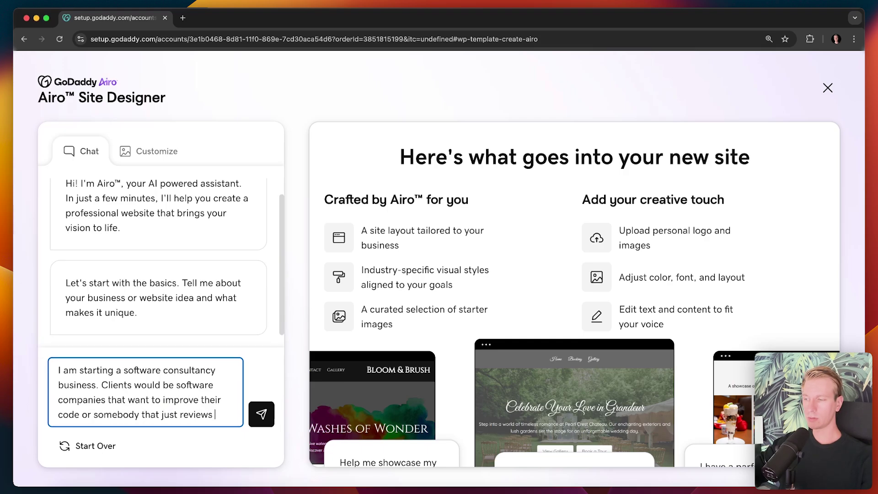
text(their code. Basically they wa)
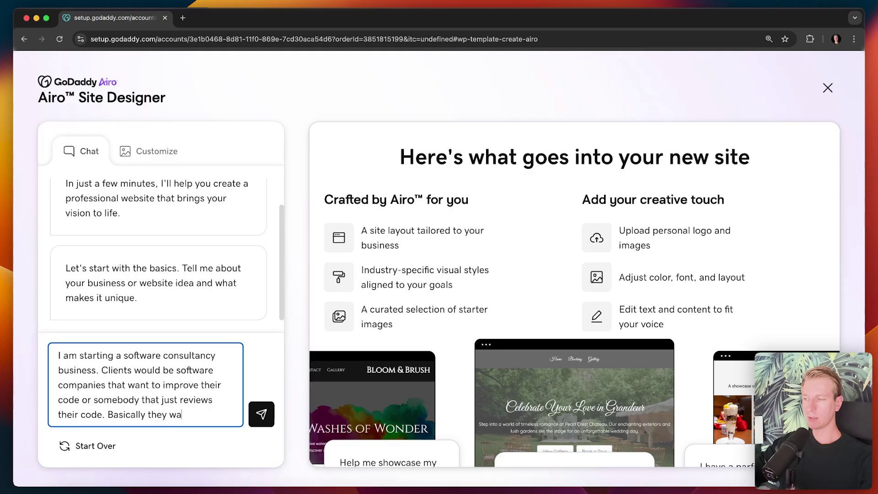
text(nt to have a senior)
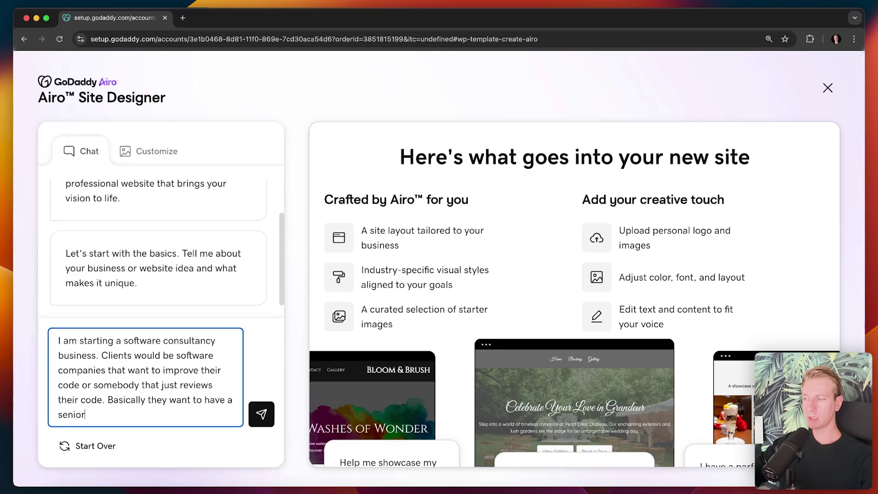
text( developer overseeing t)
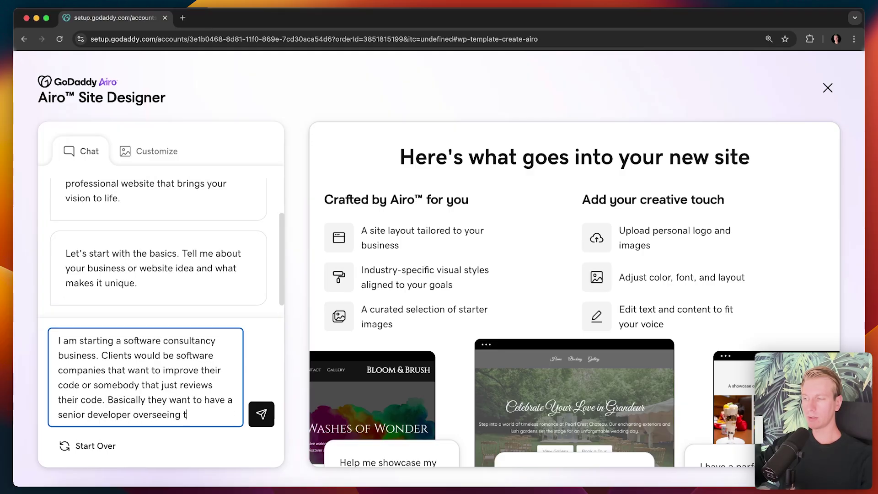
text(heir activities.)
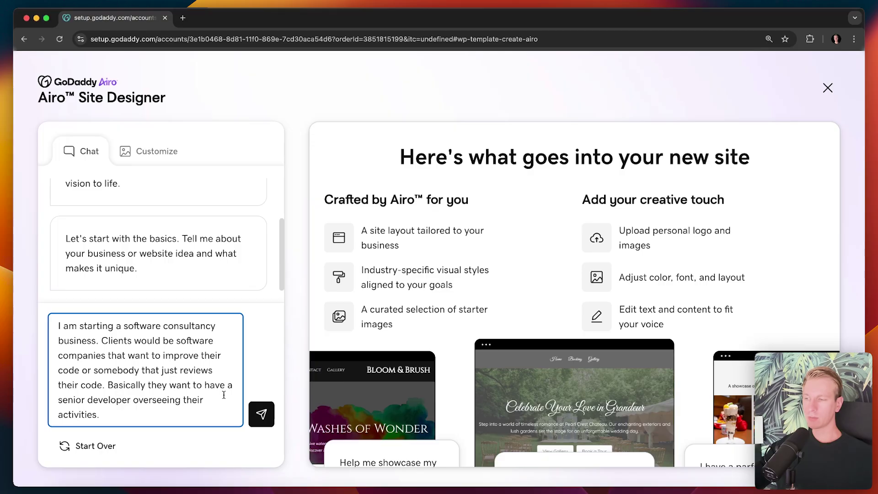
click(261, 414)
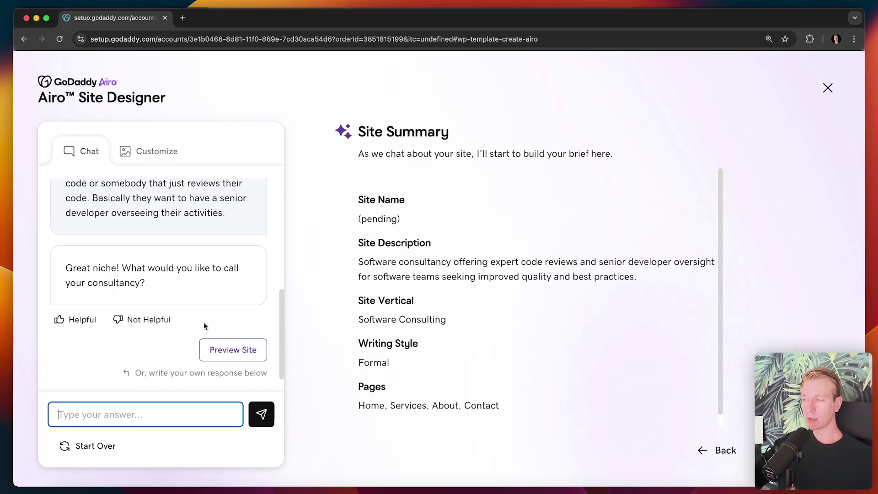
Step: Generate the site preview without naming the consultancy and examine the home page's sections in the desktop view
click(230, 353)
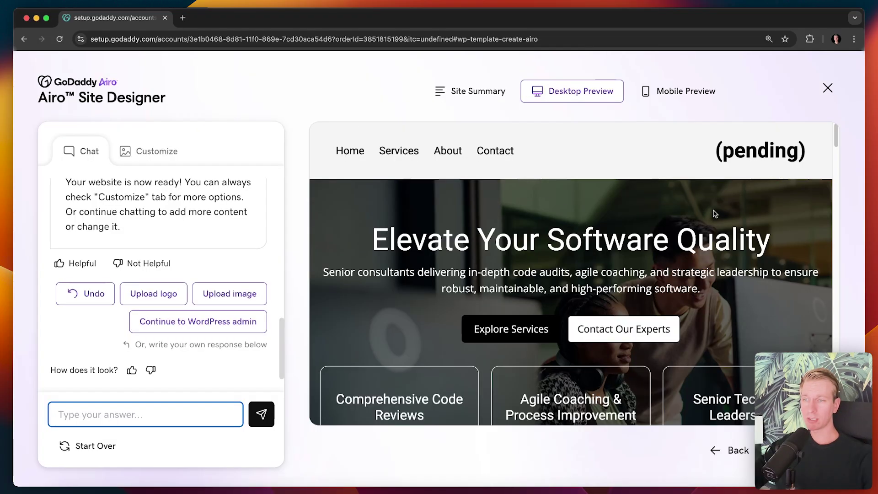
scroll(732, 245, down, 2)
scroll(726, 243, down, 15)
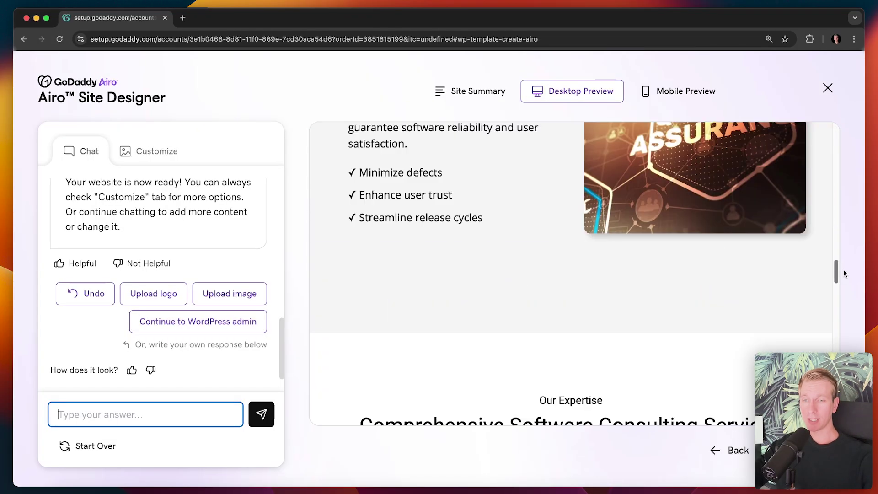
scroll(845, 274, down, 20)
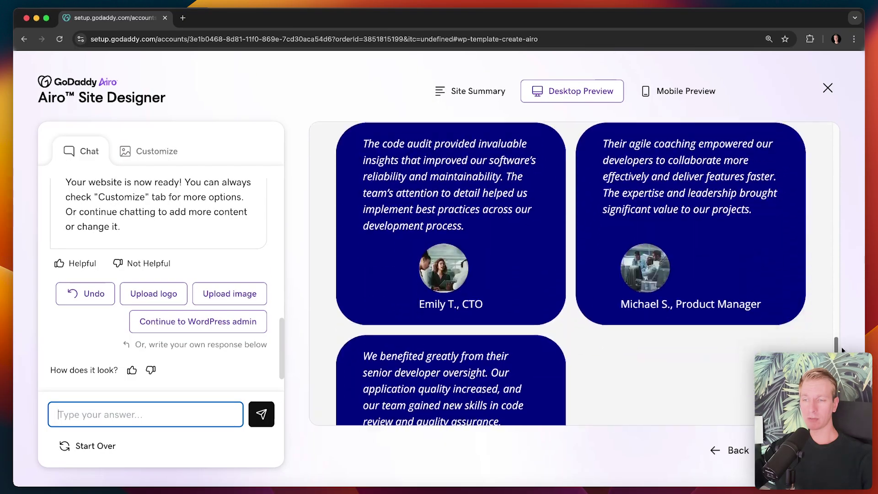
scroll(850, 228, down, 3)
scroll(850, 183, up, 20)
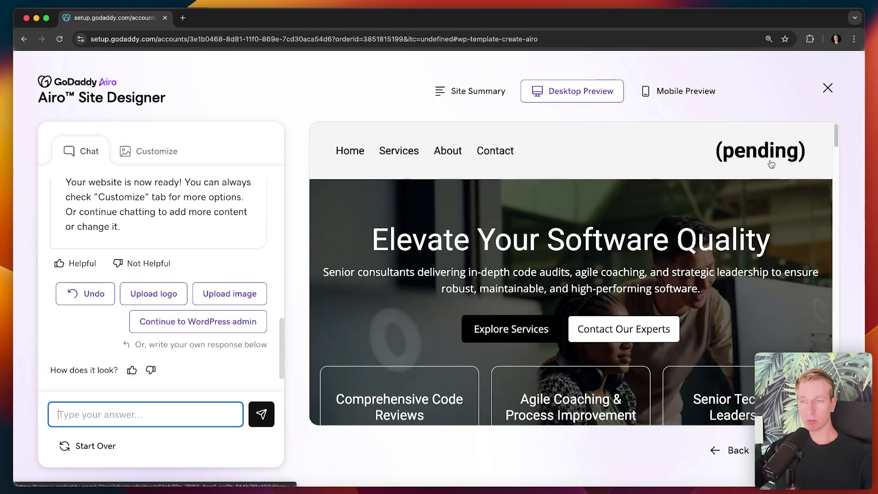
scroll(748, 220, down, 2)
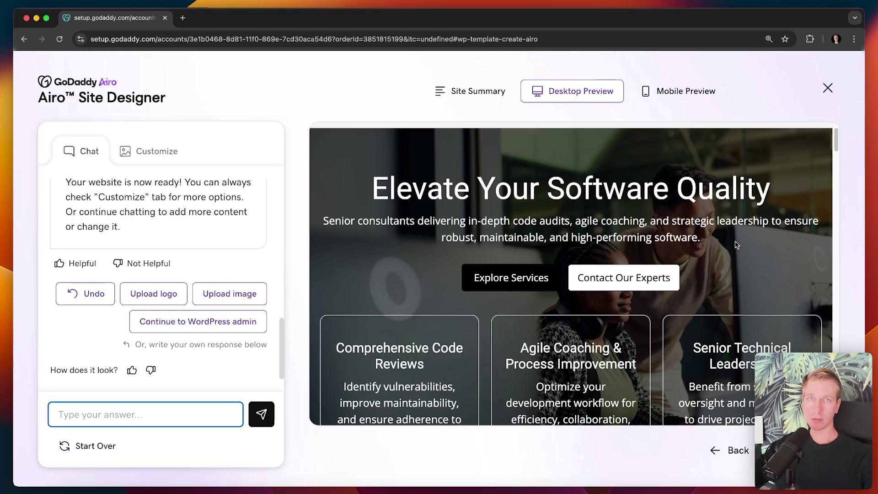
scroll(567, 192, up, 2)
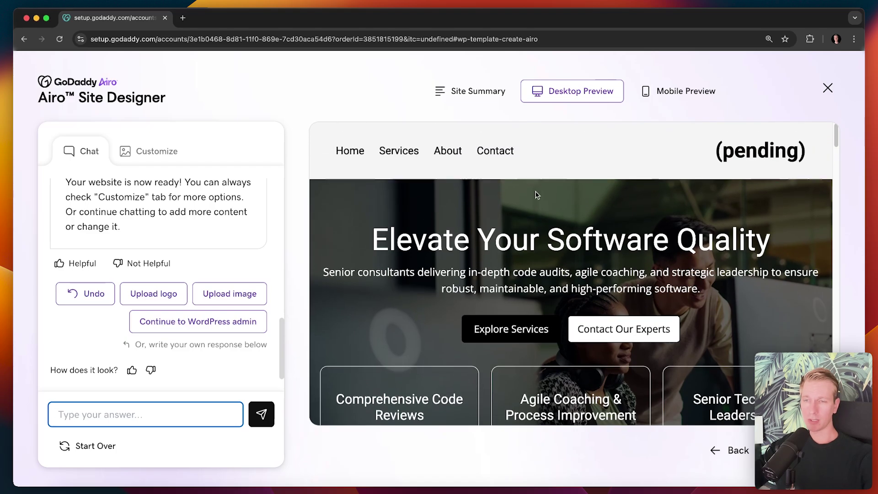
Step: Inspect the generated website's site summary and its mobile preview
click(480, 97)
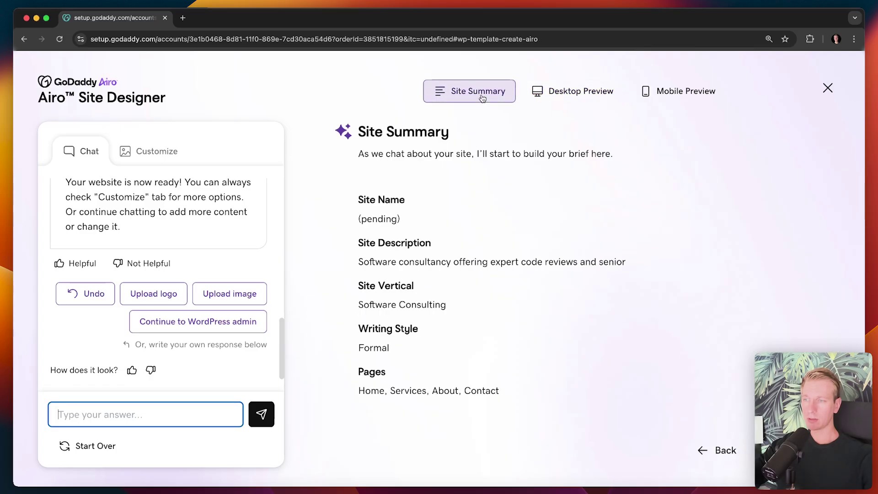
click(677, 91)
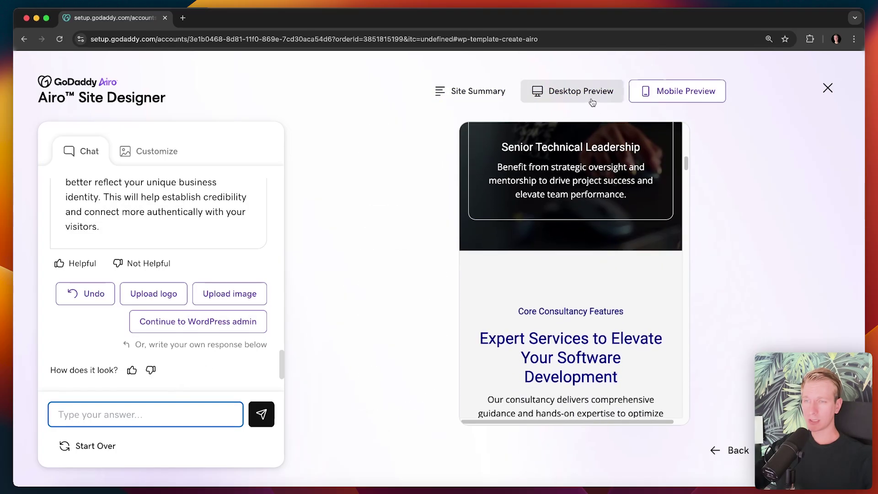
Step: Continue to the WordPress admin and create the site with the WordPress username bytegrad
scroll(608, 301, down, 5)
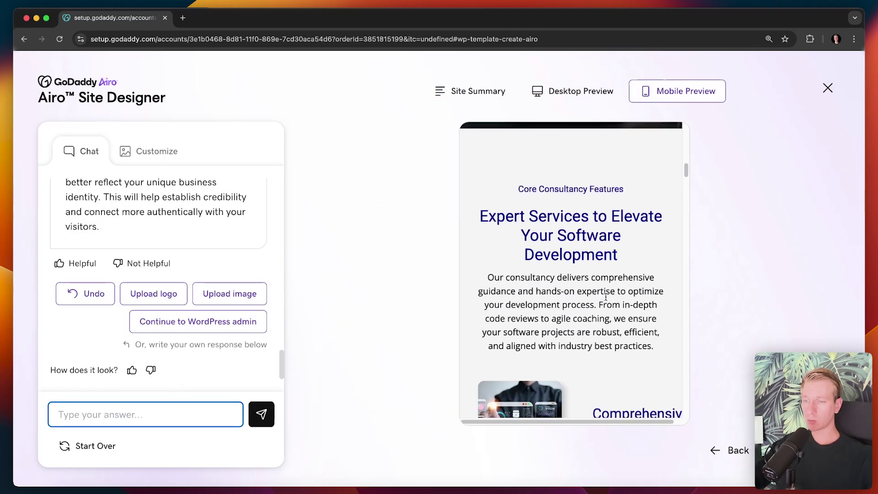
click(198, 322)
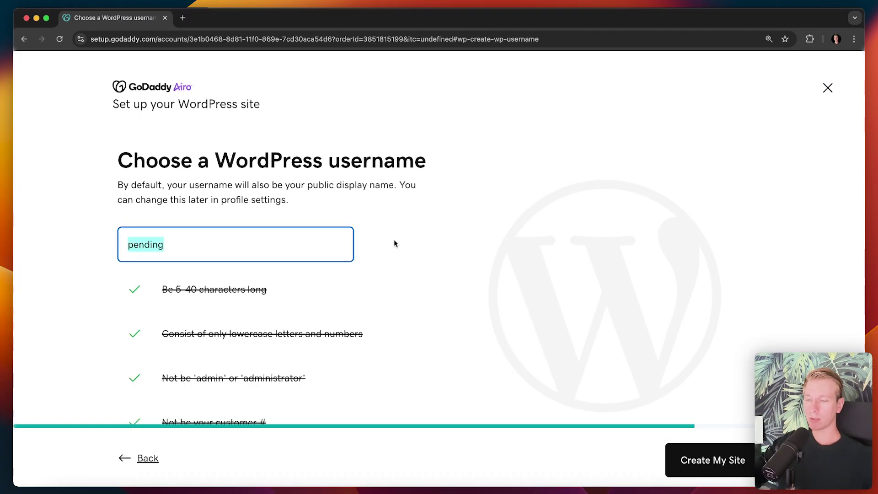
key(BackSpace)
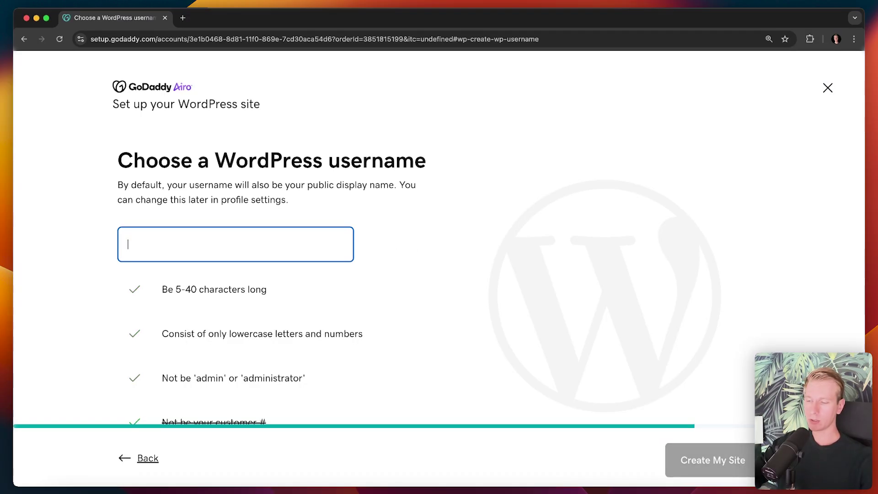
text(bytegrad)
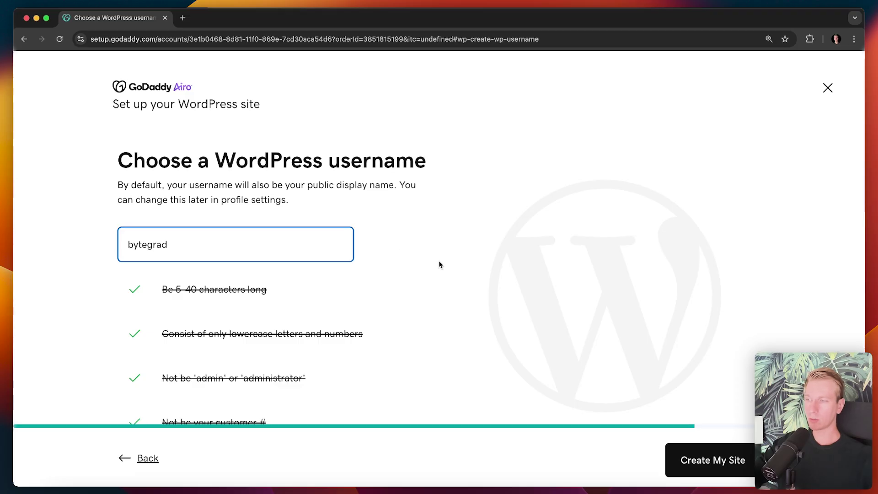
key(Return)
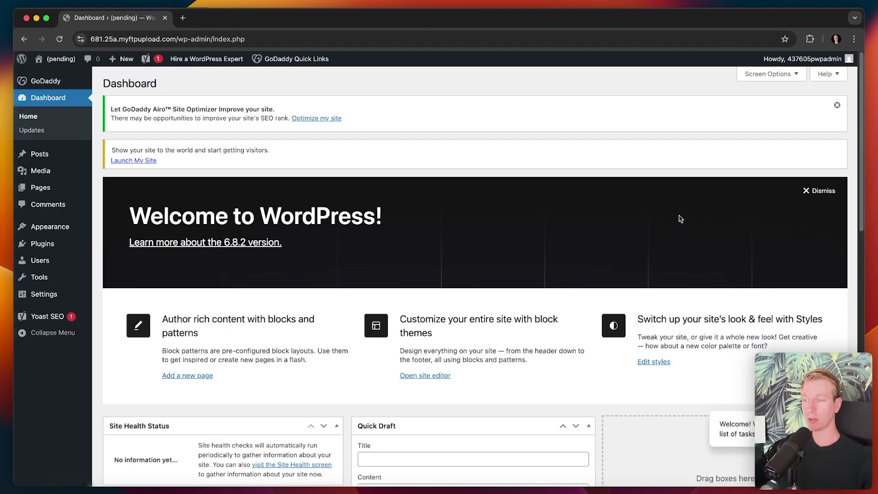
Step: Open the live site in a separate browser tab from the WordPress dashboard and examine its home page sections
key(super+plus)
key(super+plus)
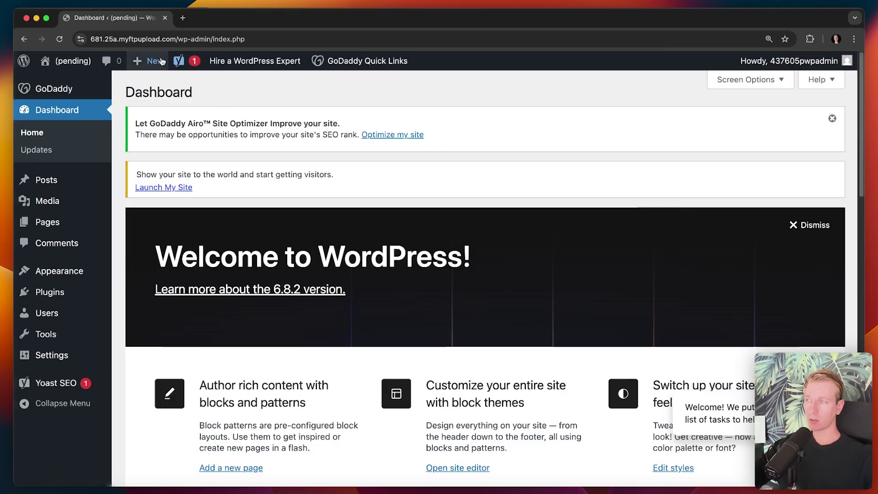
super+click(84, 67)
click(237, 19)
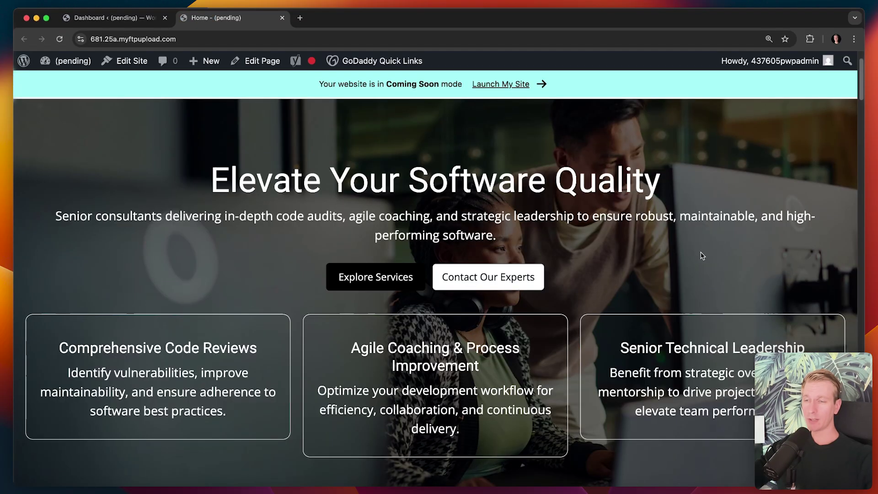
scroll(700, 253, down, 5)
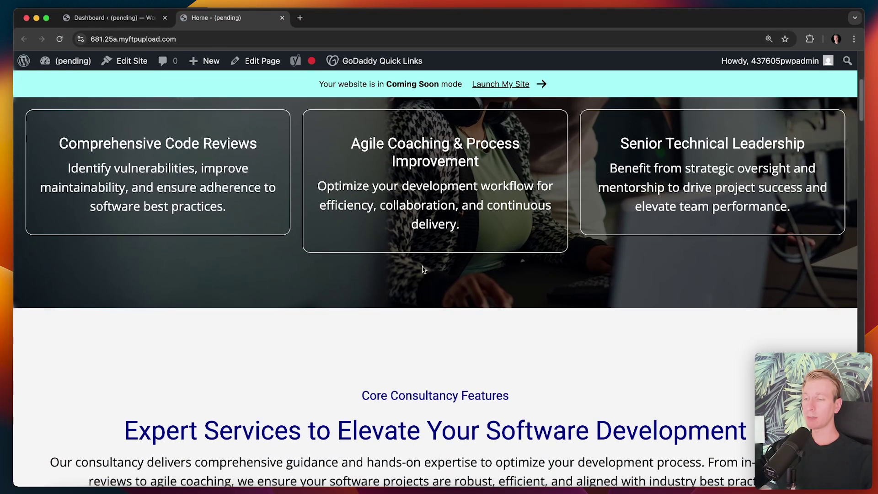
scroll(498, 302, down, 1)
scroll(499, 298, down, 4)
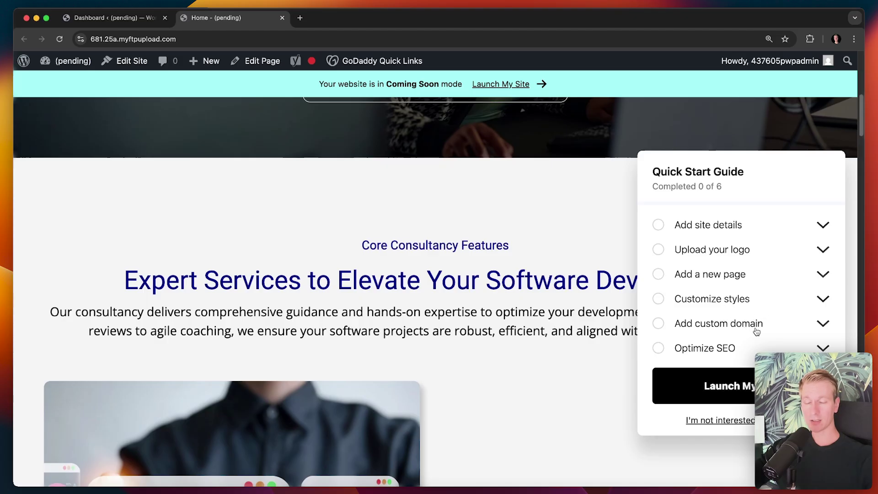
Step: Complete the Quick Start Guide's site details with the name DevImprove and the description "Software consultancy"
click(738, 347)
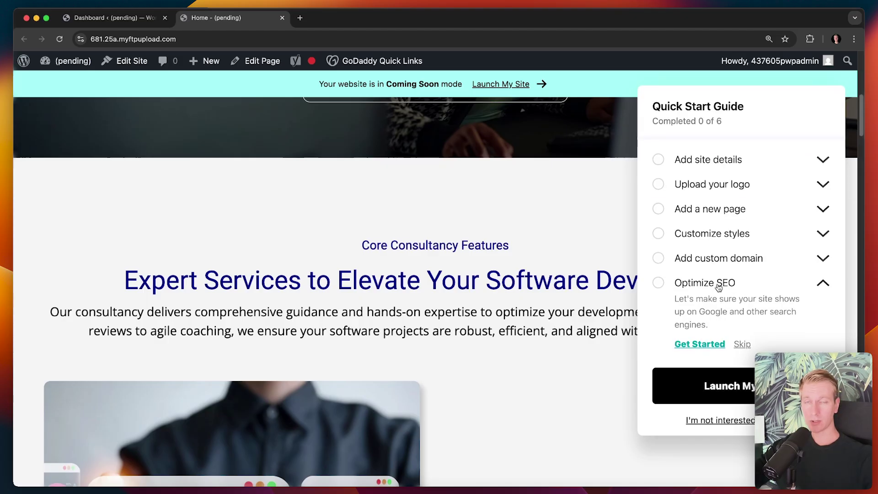
click(716, 288)
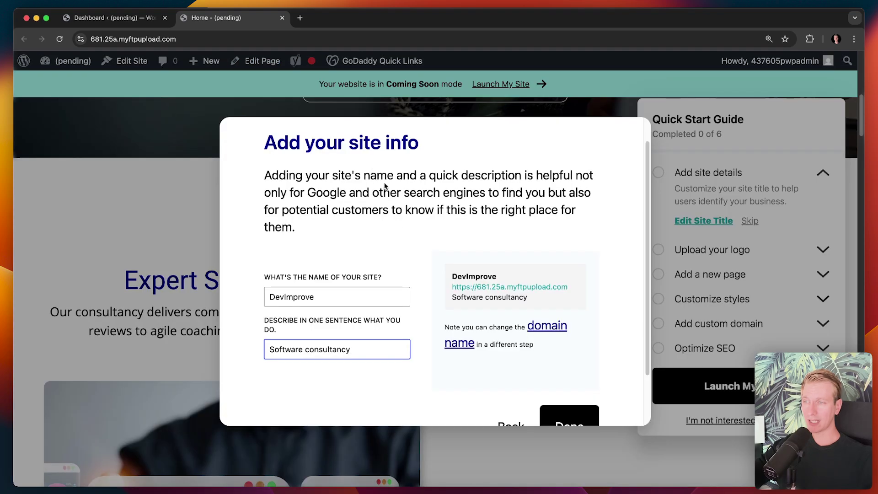
scroll(384, 186, down, 3)
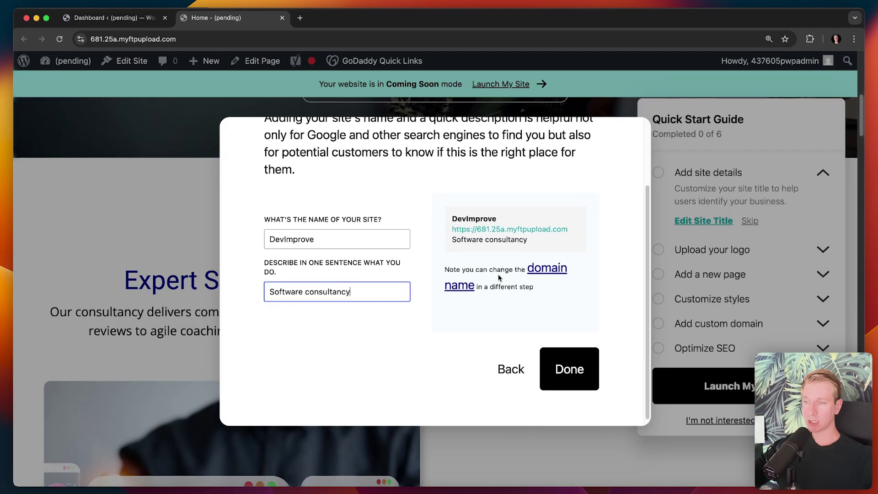
click(568, 368)
click(717, 249)
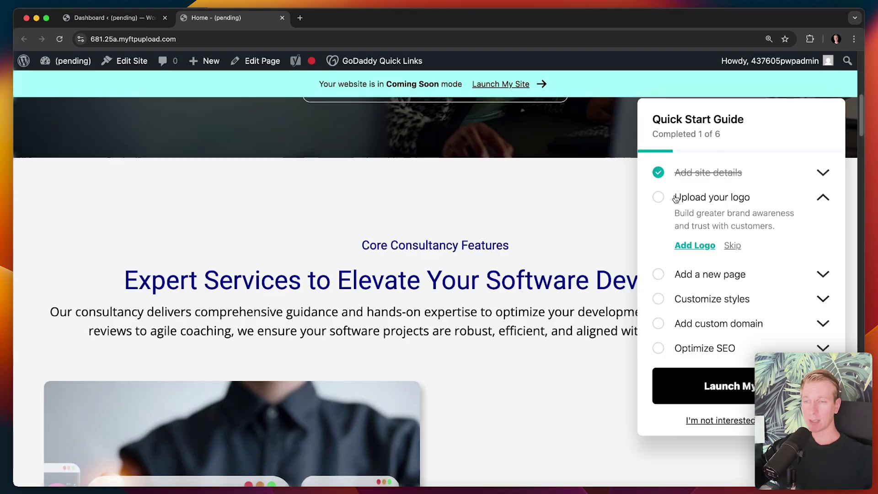
Step: Open the GoDaddy website overview for DevImprove and examine its management sections and suggested next steps
click(340, 57)
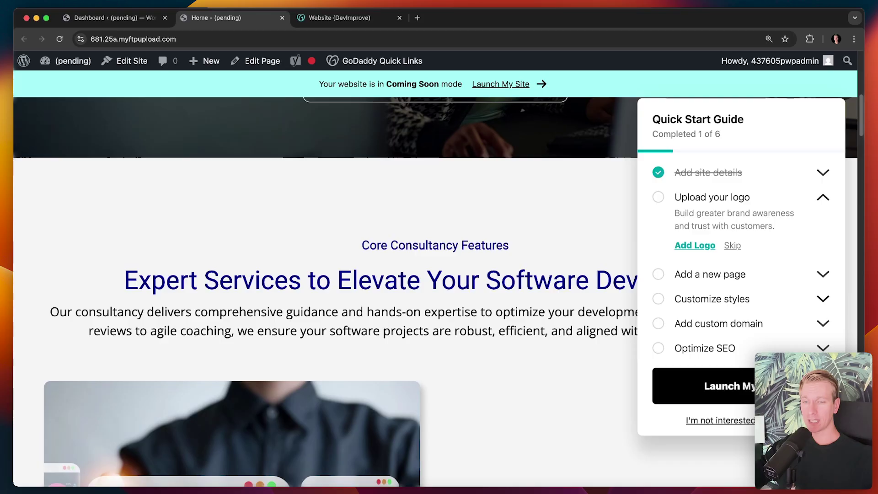
click(334, 19)
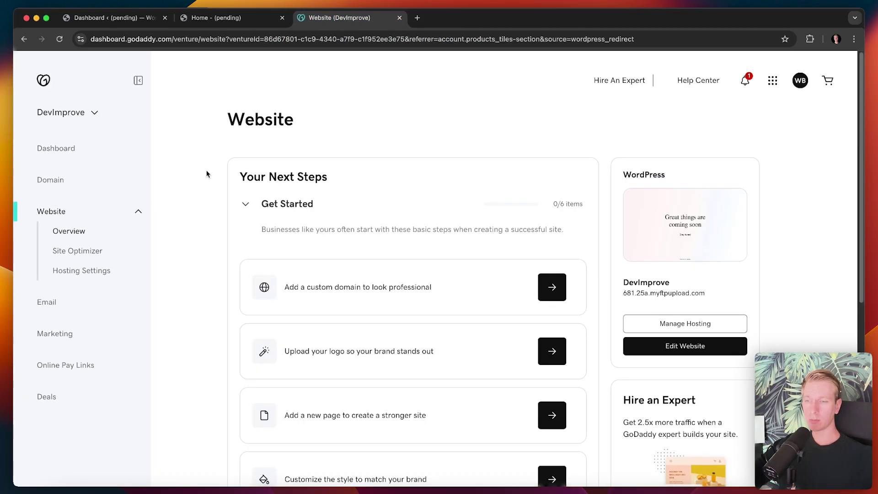
key(super+equal)
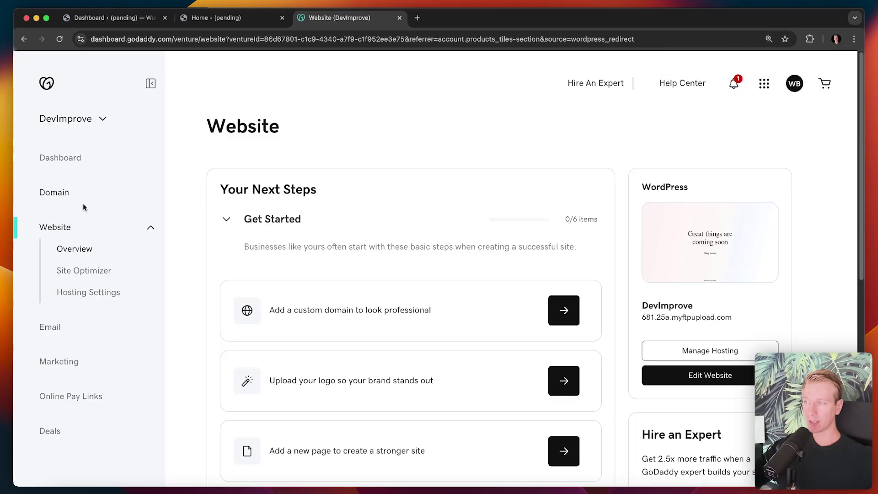
click(149, 228)
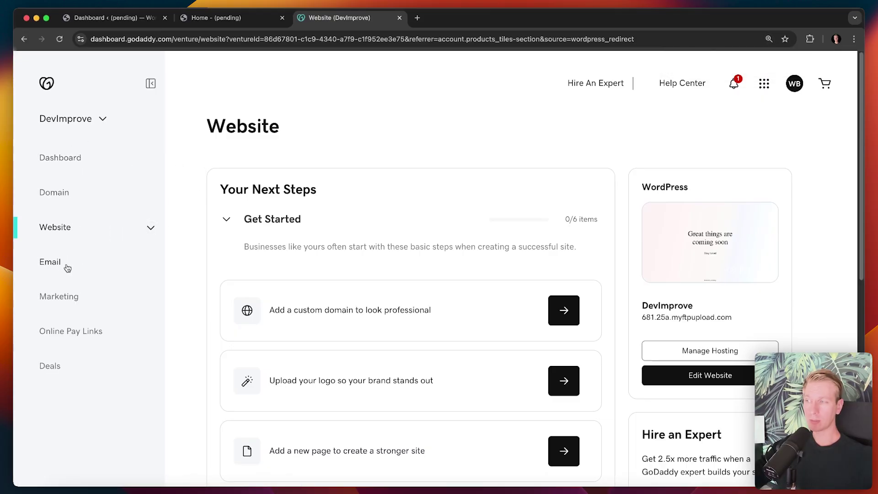
click(150, 227)
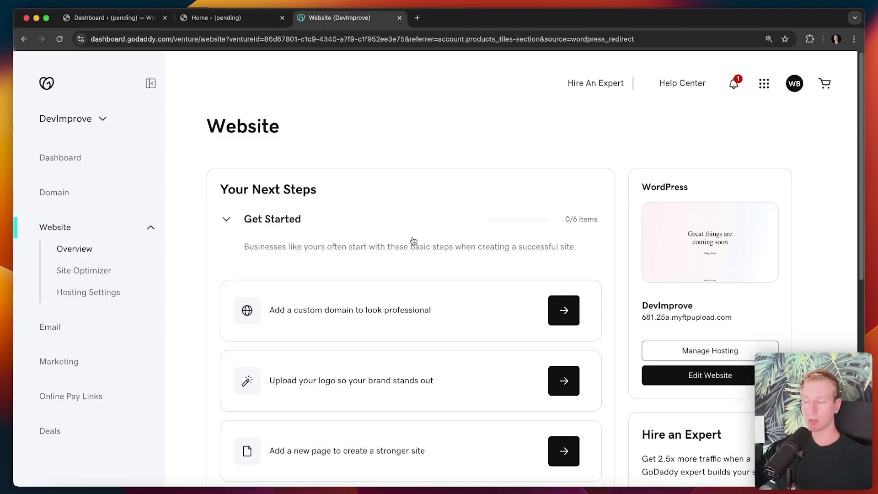
scroll(207, 252, down, 3)
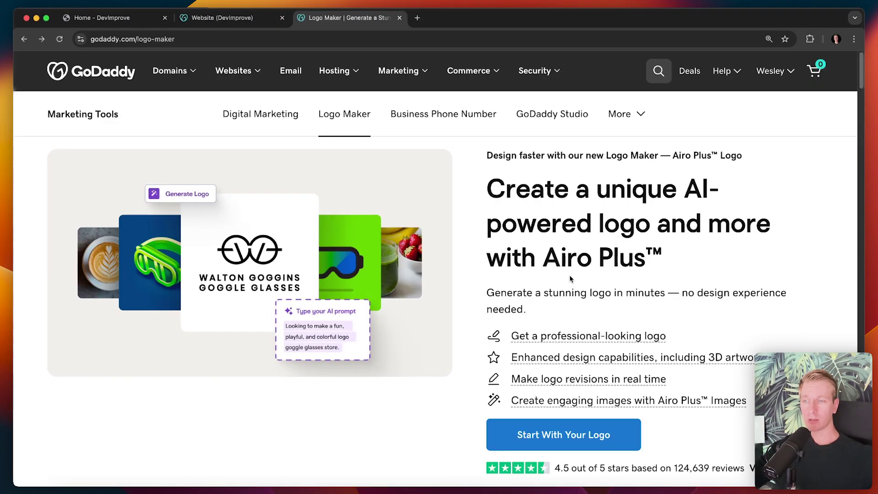
Step: Start creating a logo with the Airo Plus Logo Maker
drag(543, 258, 672, 262)
click(684, 262)
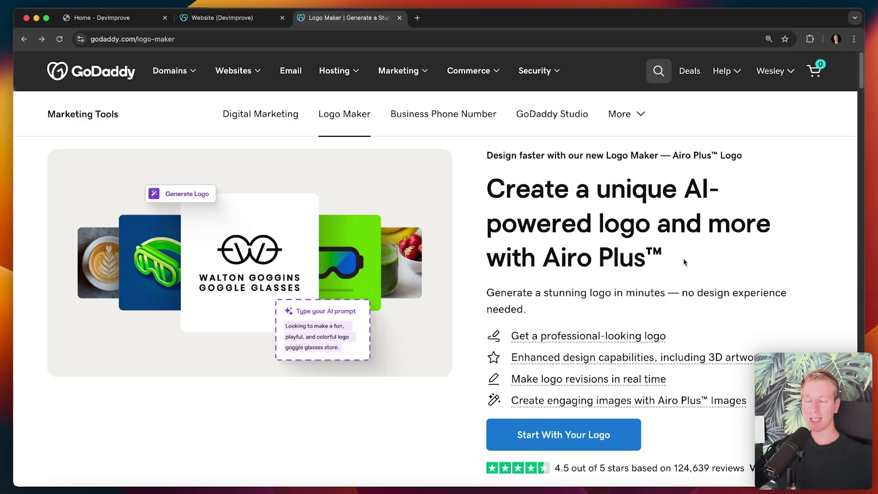
click(567, 432)
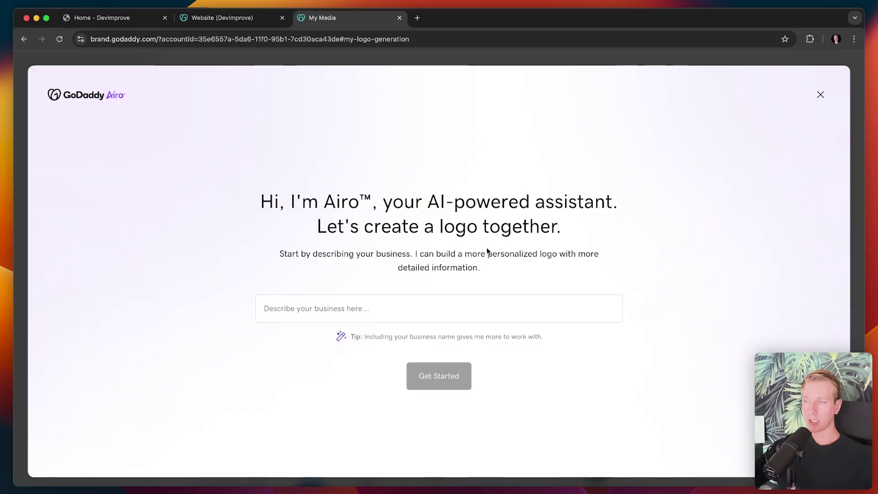
Step: Submit the business description "I help software companies improve their code (consultancy)" to Airo for the logo
click(487, 308)
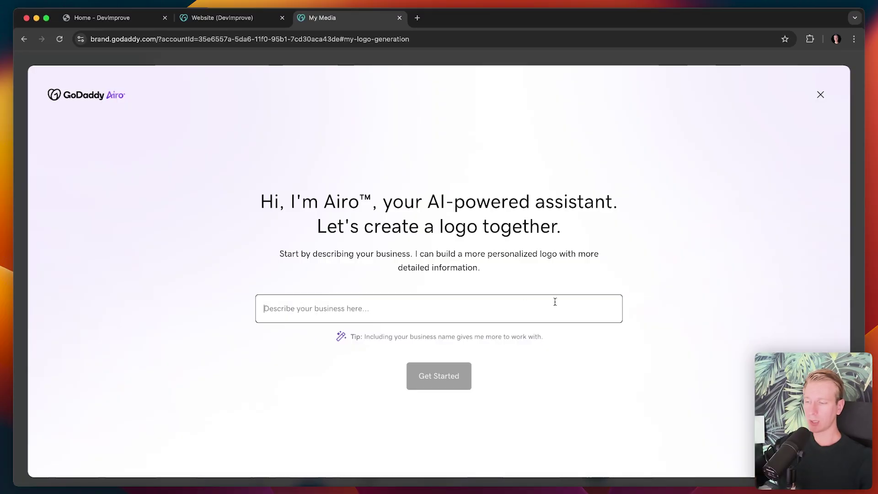
text(I help so)
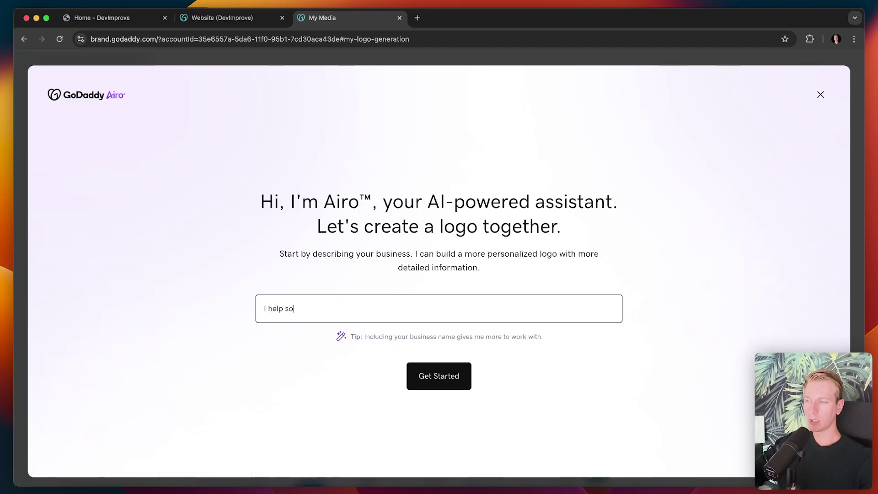
text(ftware companies)
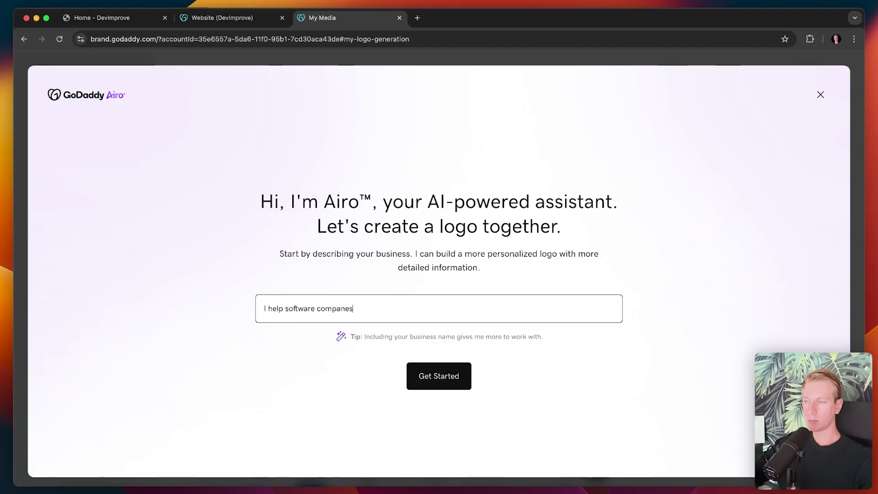
key(BackSpace)
key(BackSpace)
text(ies improve their code (consultancy)
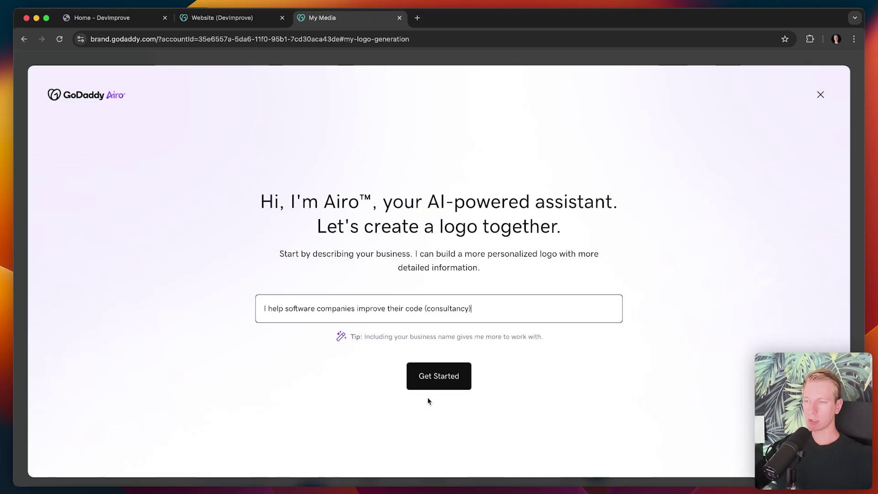
click(429, 383)
Step: Choose the orange laptop with the code symbol as the logo icon and continue to the logo text
key(super+plus)
key(super+plus)
key(super+plus)
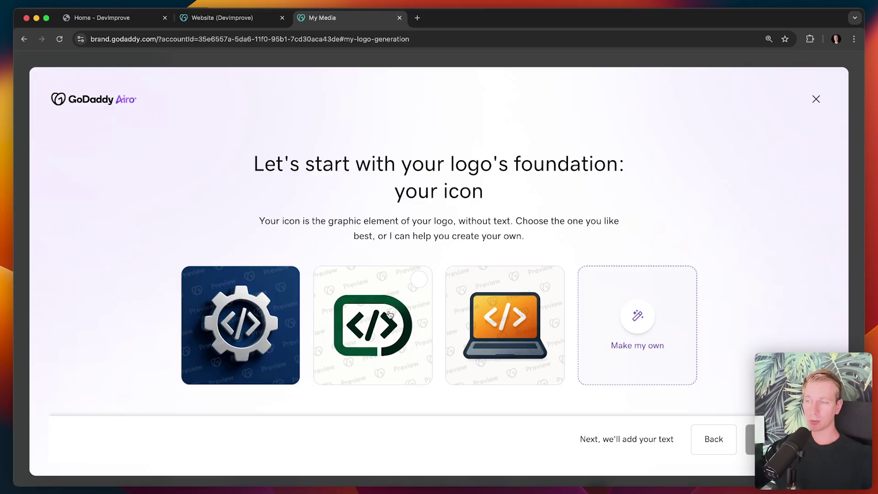
click(499, 329)
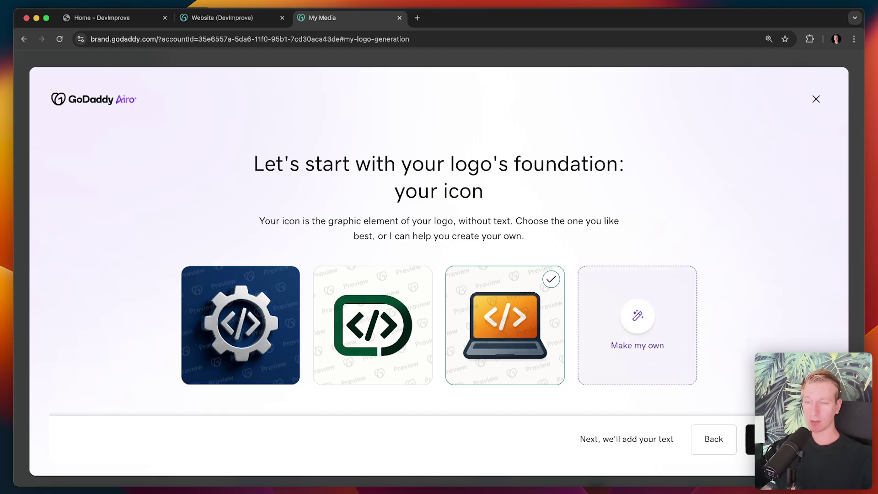
click(752, 439)
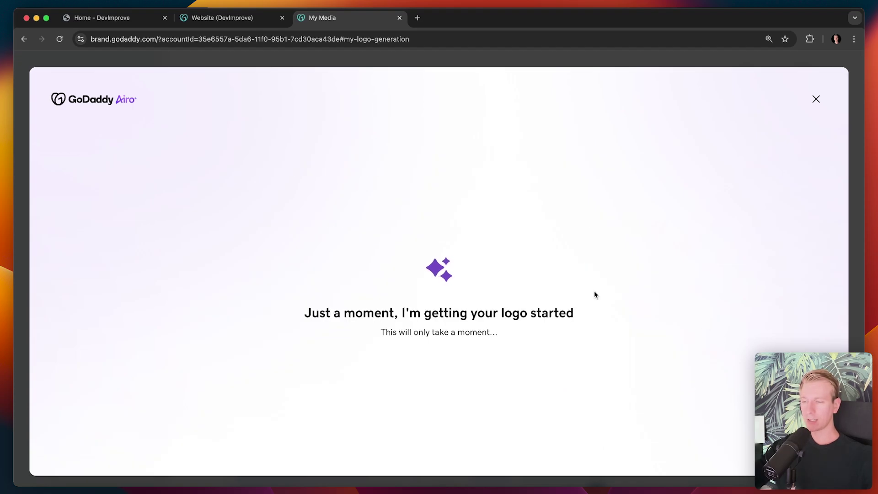
Step: Replace the suggested logo text with DevImprove and generate the logo options
key(super+equal)
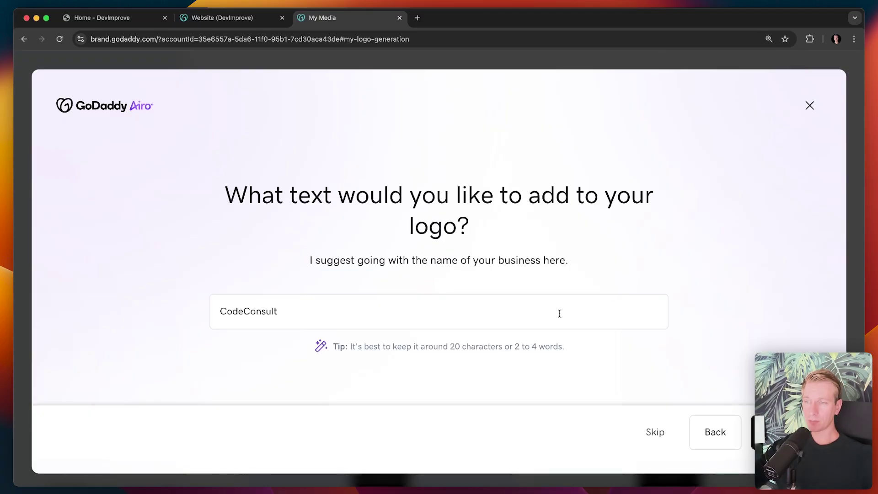
double_click(559, 313)
text(D)
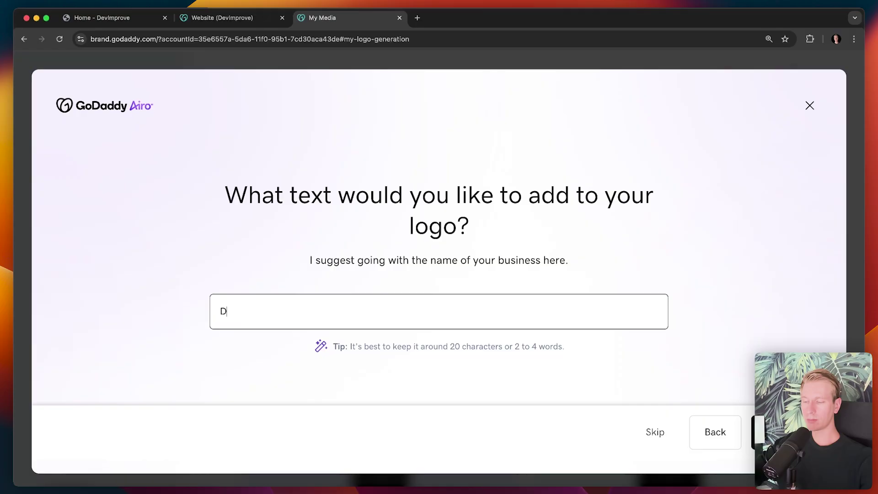
text(evImproe)
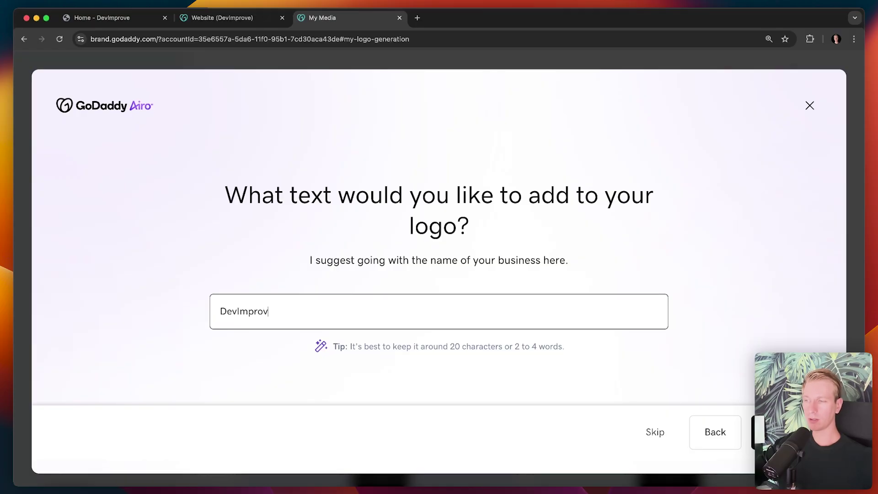
key(Return)
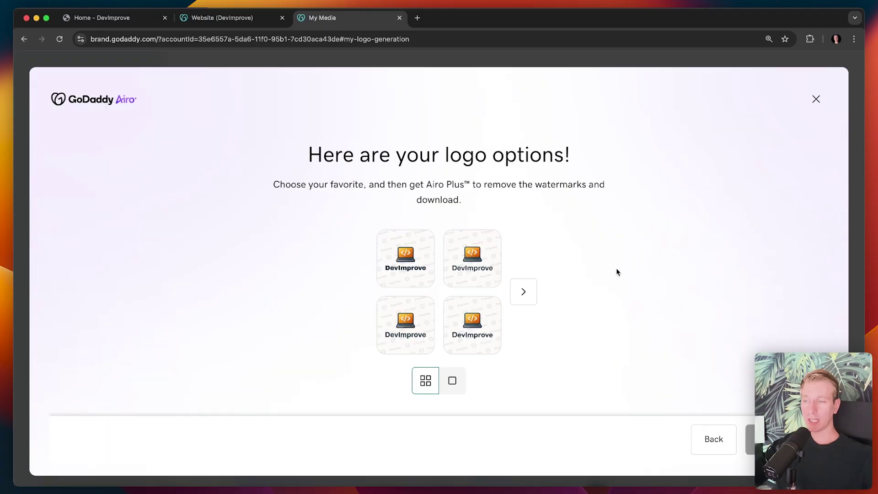
Step: Browse the generated DevImprove logo options to compare their font styles, returning to the first set
click(527, 294)
click(348, 294)
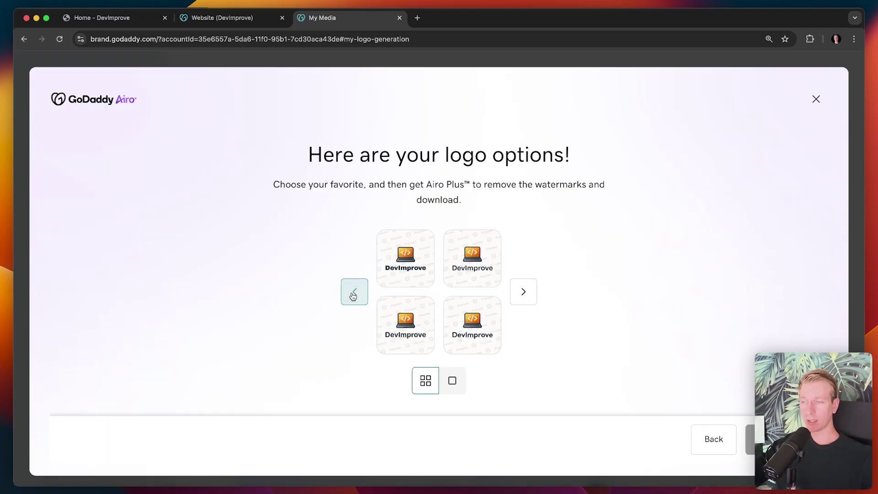
click(534, 294)
click(529, 289)
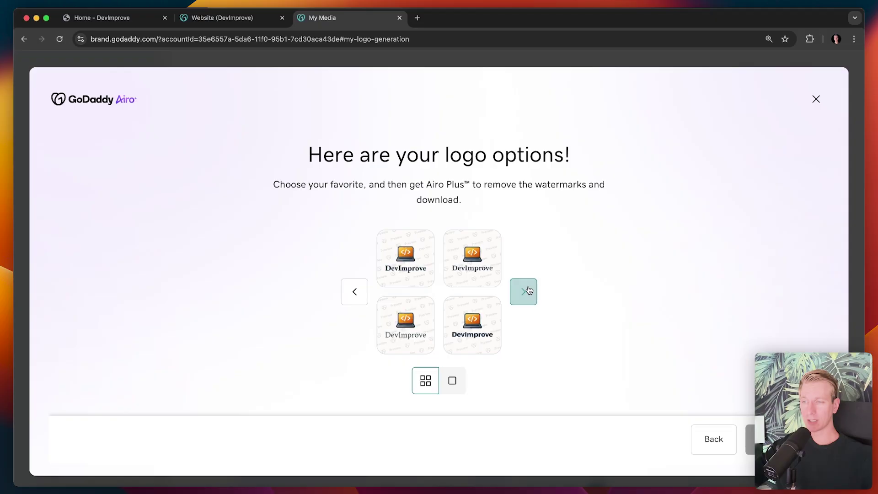
click(358, 295)
click(358, 295)
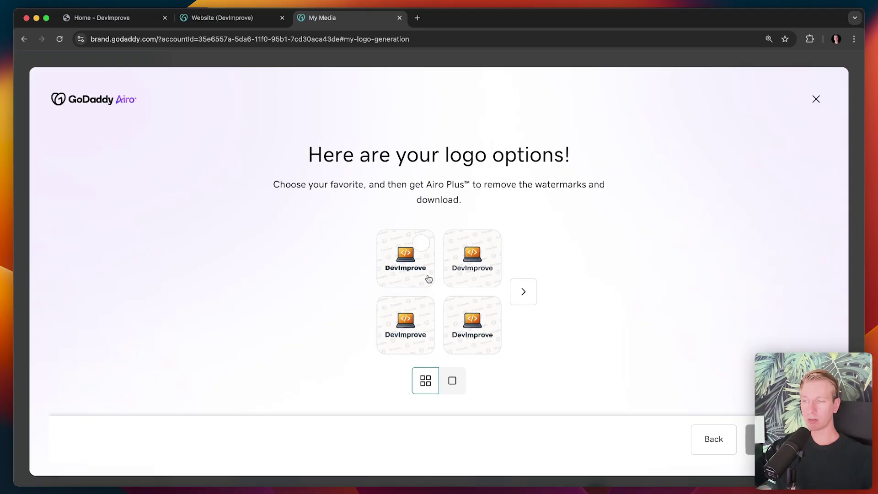
Step: Choose the first DevImprove logo in the bold font and select the purchase option with the logo and a year of Airo Plus
click(416, 267)
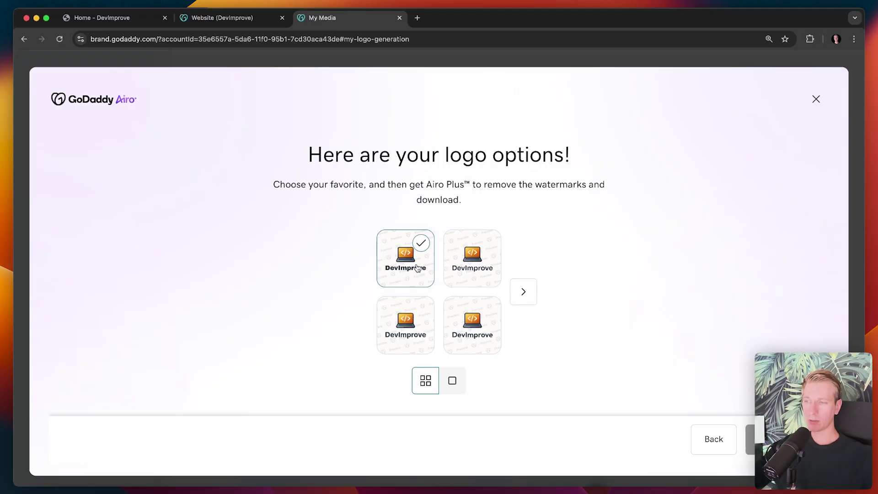
click(750, 439)
scroll(397, 229, down, 1)
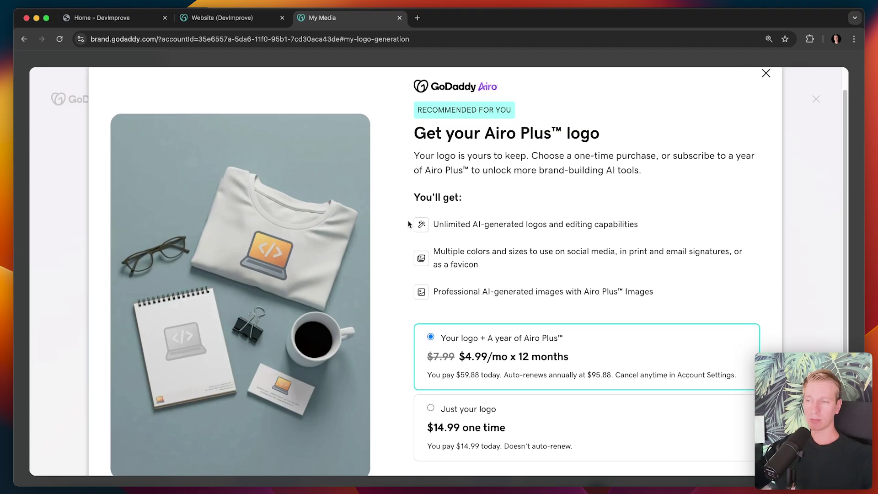
scroll(402, 222, down, 1)
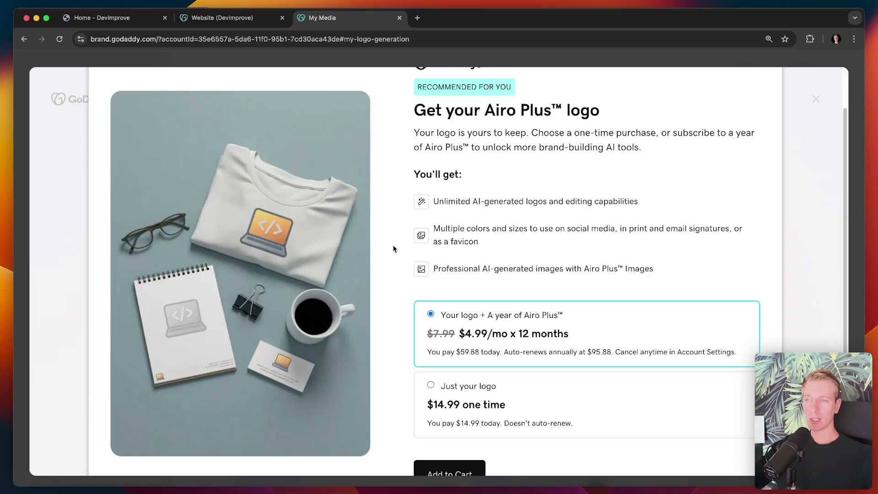
scroll(397, 247, up, 2)
scroll(388, 220, down, 3)
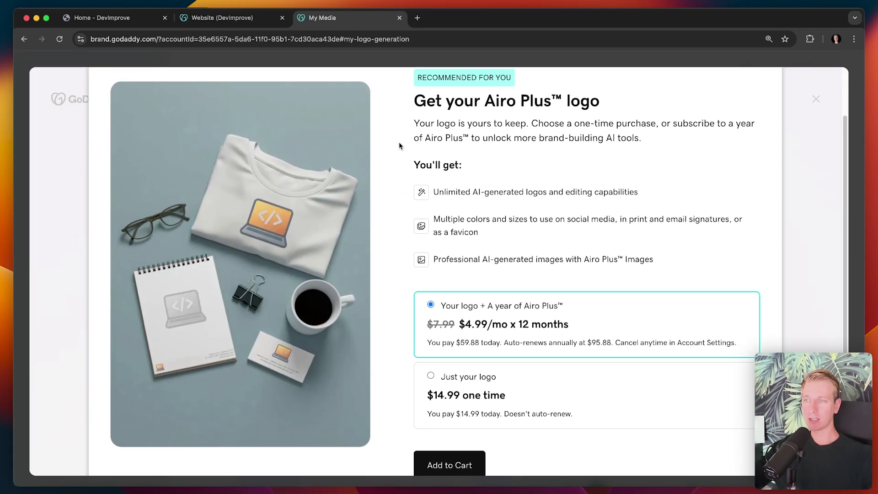
scroll(403, 229, down, 1)
click(452, 346)
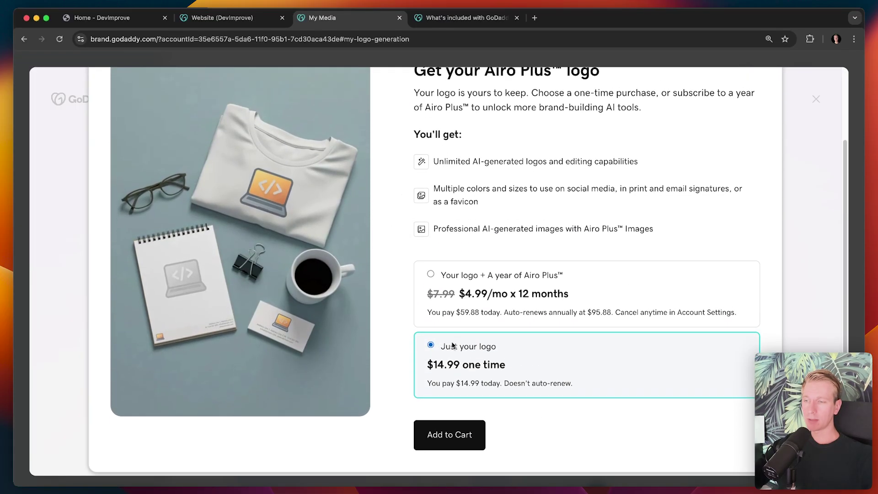
scroll(452, 348, up, 2)
click(512, 359)
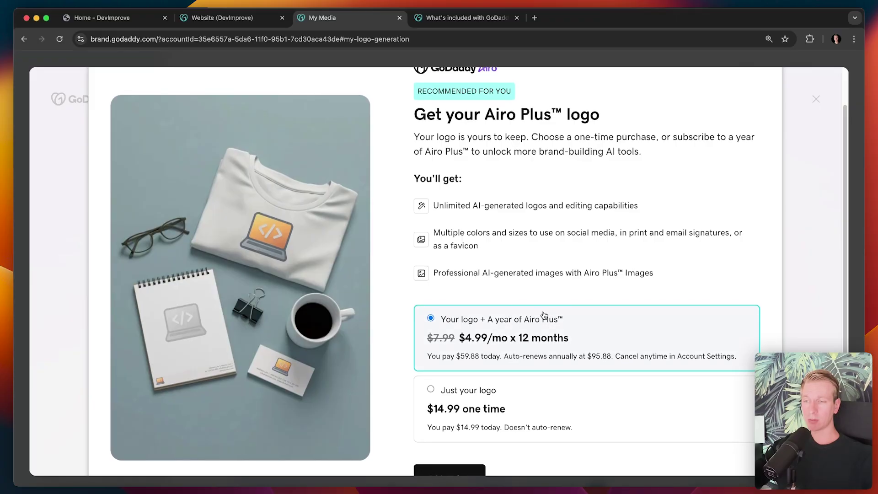
Step: Examine the help article on what Airo Plus includes, covering its Logo, Images, Site Optimizer and Compliance Assistant sections
click(466, 17)
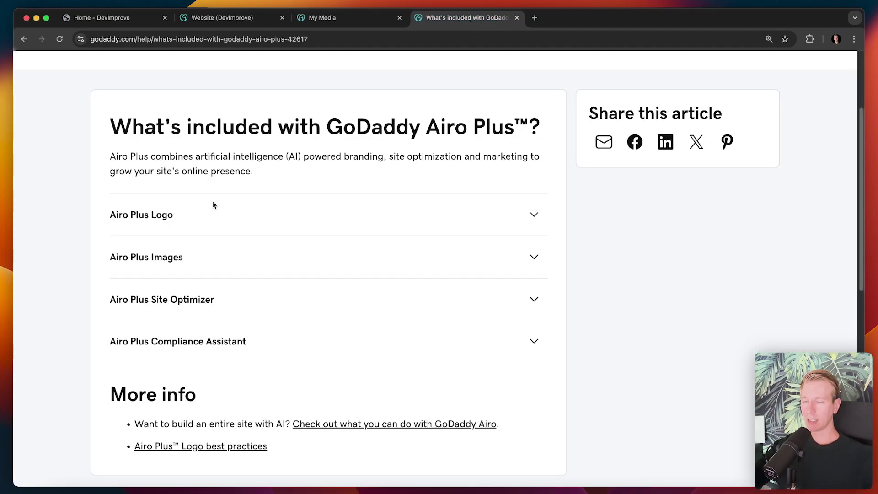
click(201, 225)
click(202, 227)
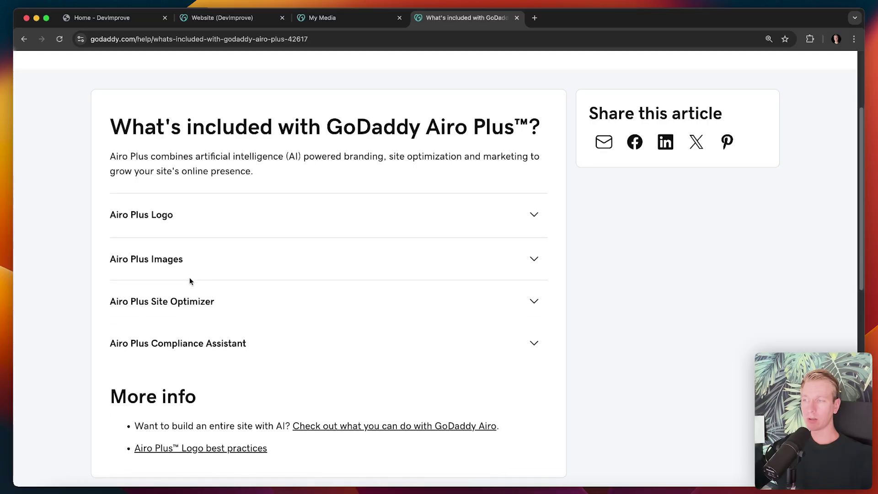
click(174, 258)
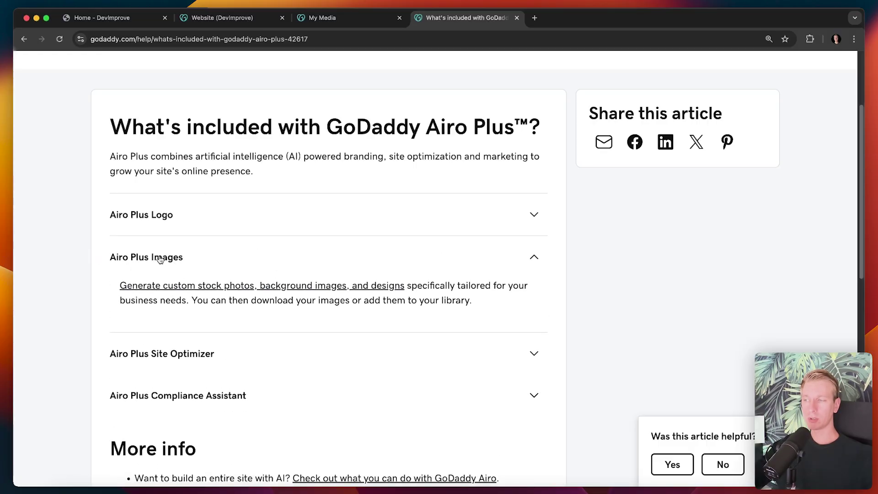
click(148, 358)
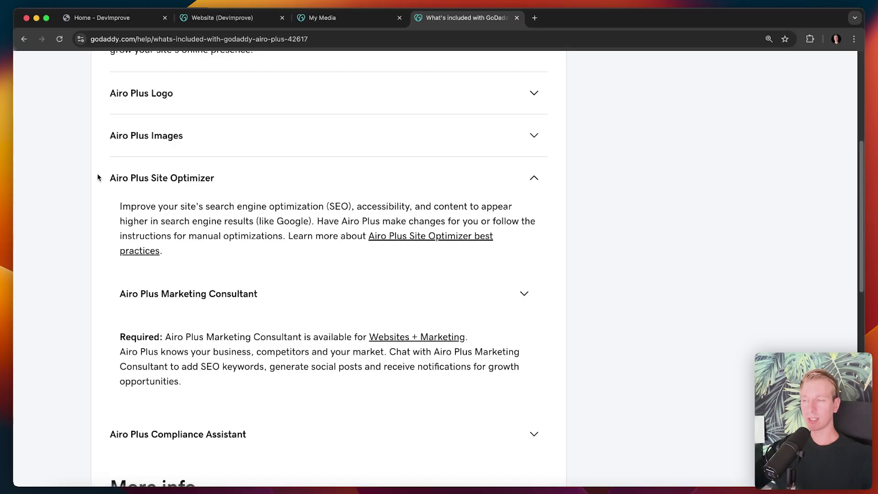
click(165, 182)
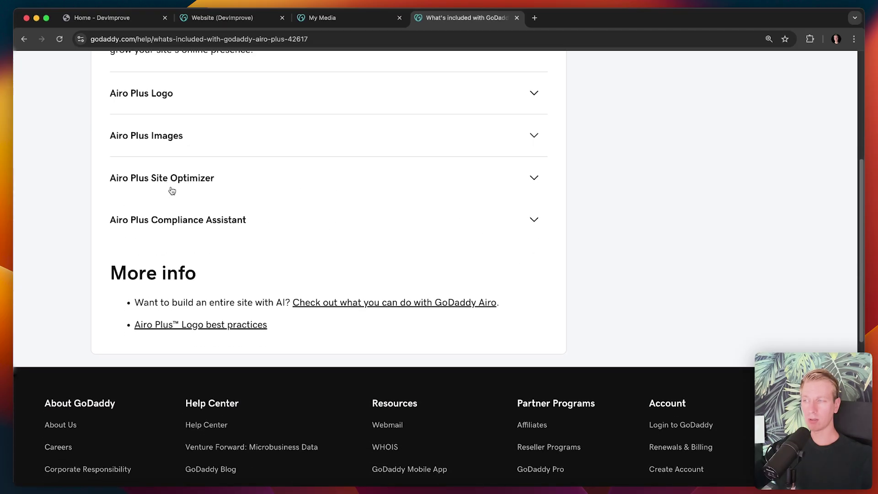
click(196, 225)
click(192, 227)
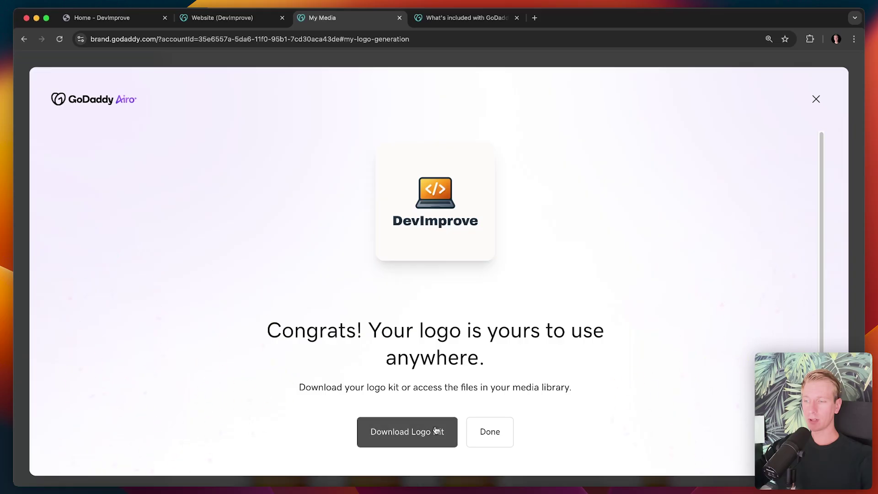
Step: Download the DevImprove logo kit and enlarge the folder window to show all its image files
click(435, 430)
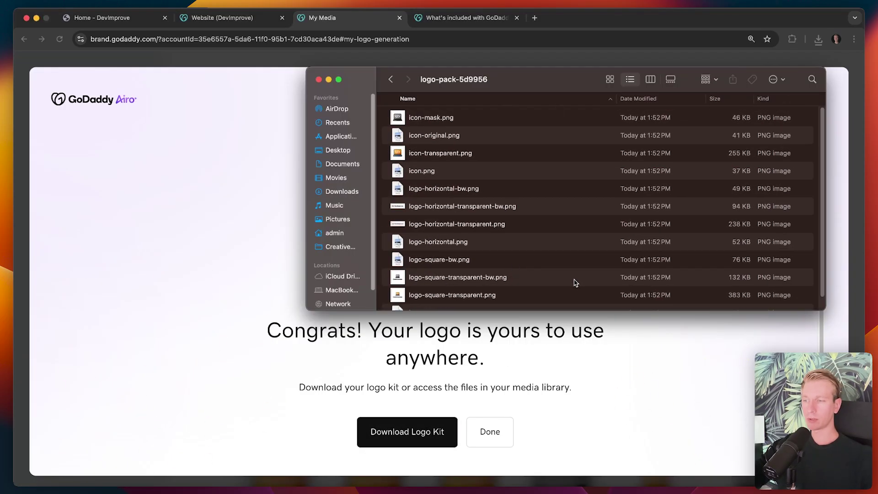
drag(309, 310, 209, 391)
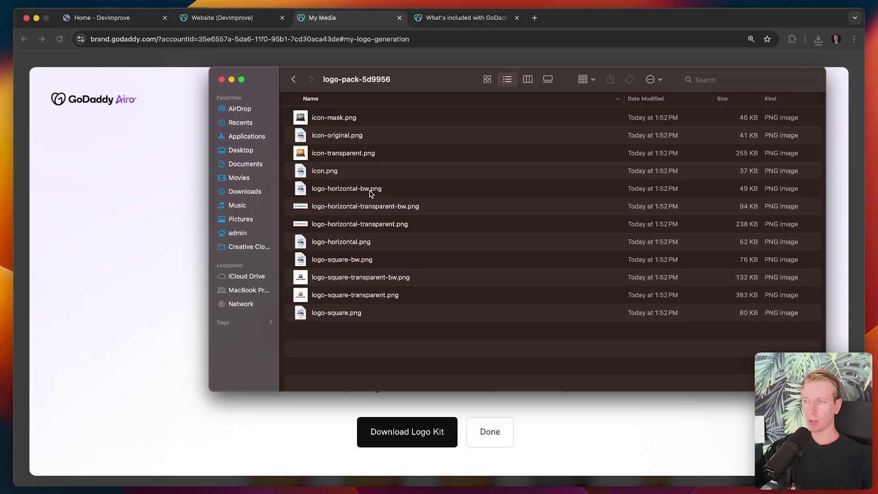
click(163, 193)
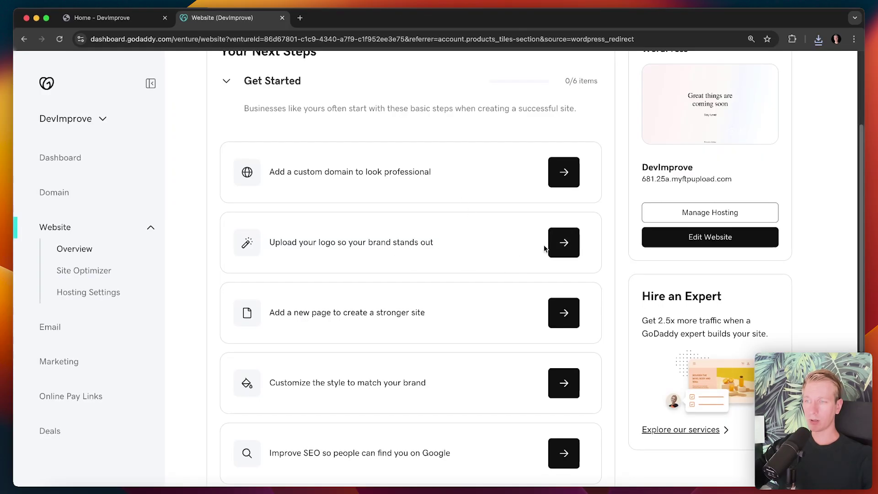
Step: Upload icon-original.png from the logo kit as the site logo and return to the website's next steps
click(572, 243)
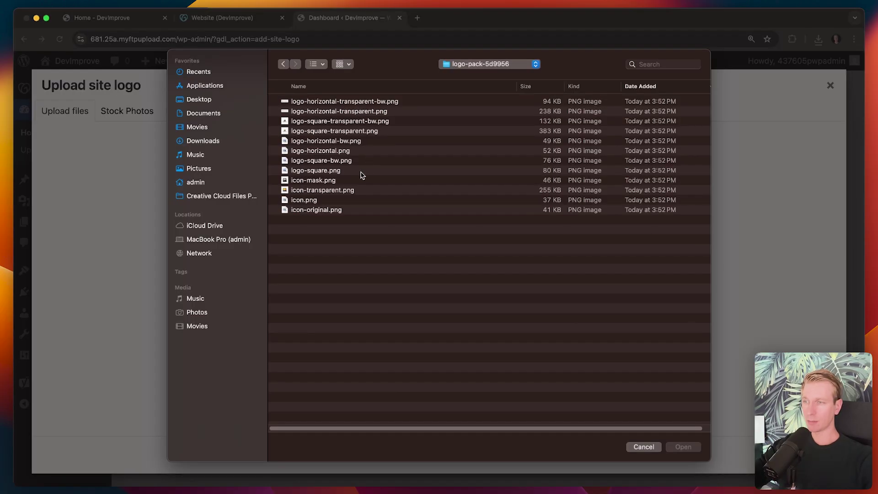
click(362, 209)
click(693, 449)
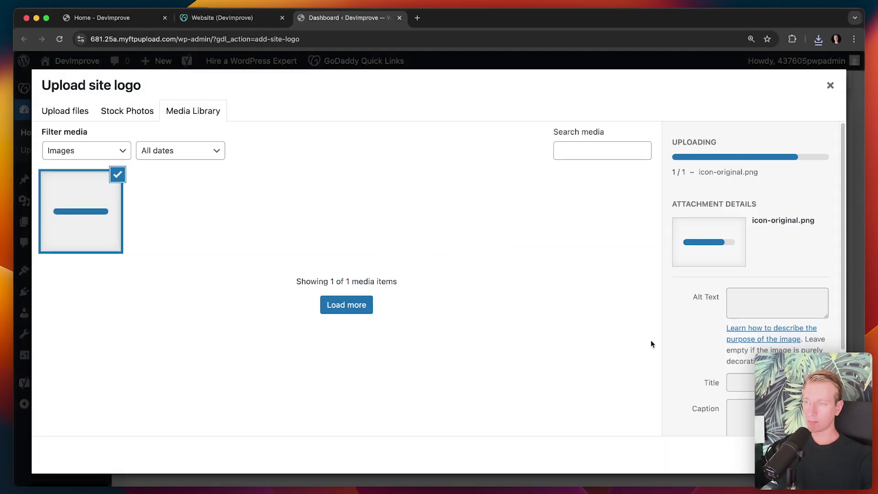
click(807, 454)
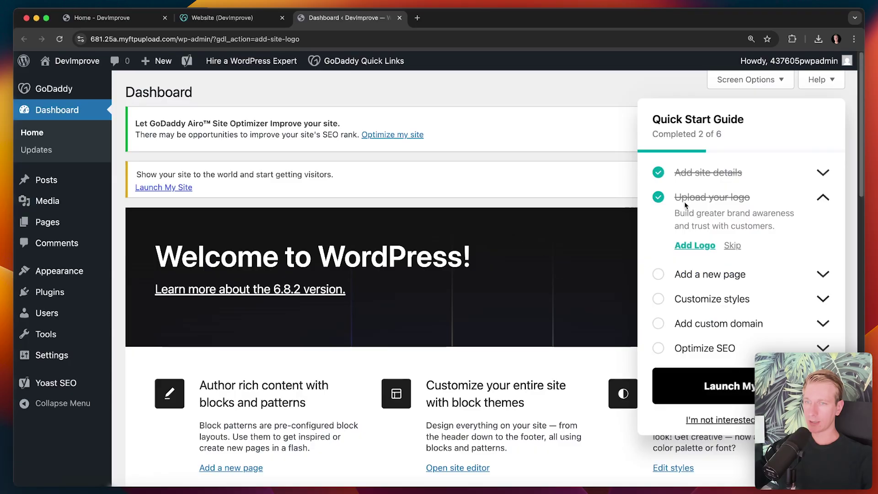
click(399, 17)
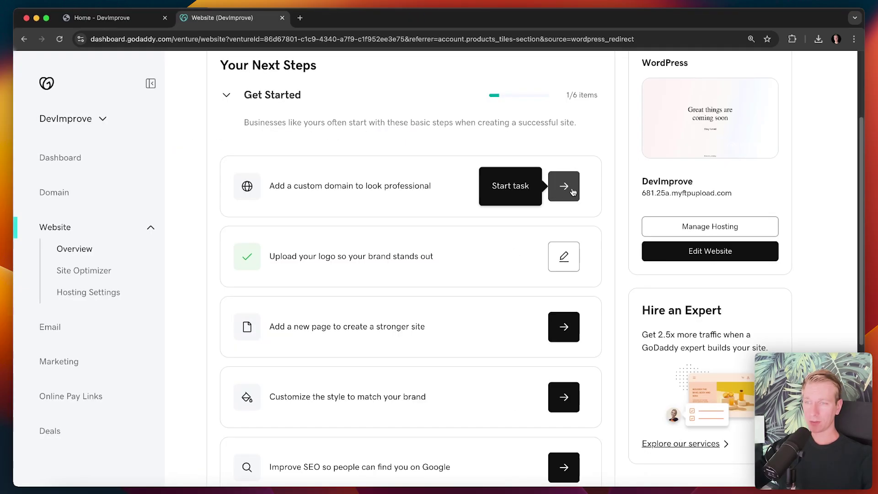
Step: Add devimprove.com as the WordPress site's new primary domain
click(573, 191)
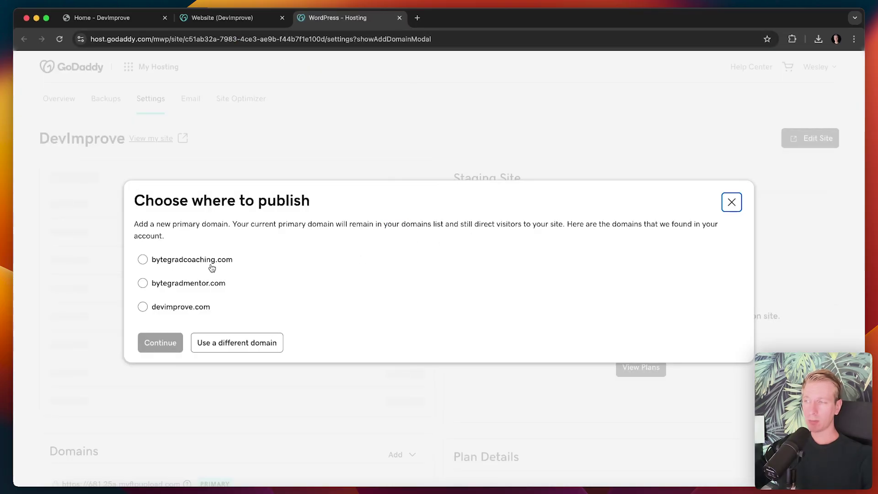
key(super+plus)
key(super+plus)
key(super+plus)
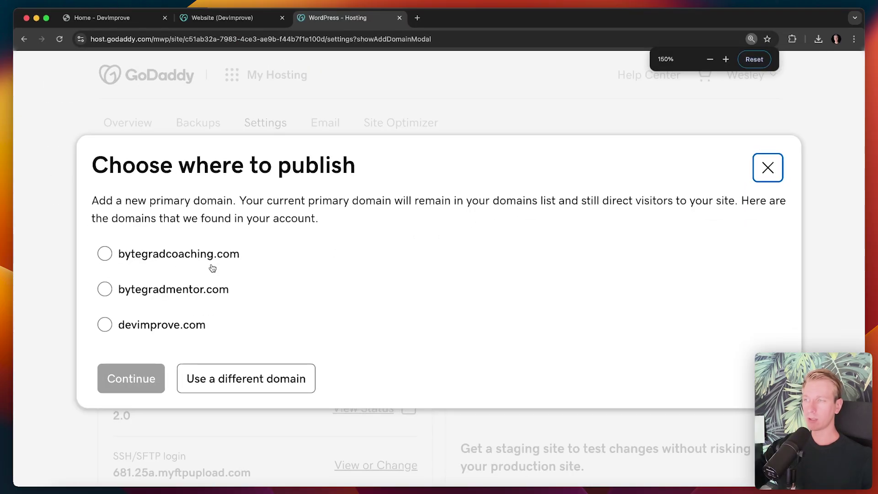
click(151, 325)
click(126, 378)
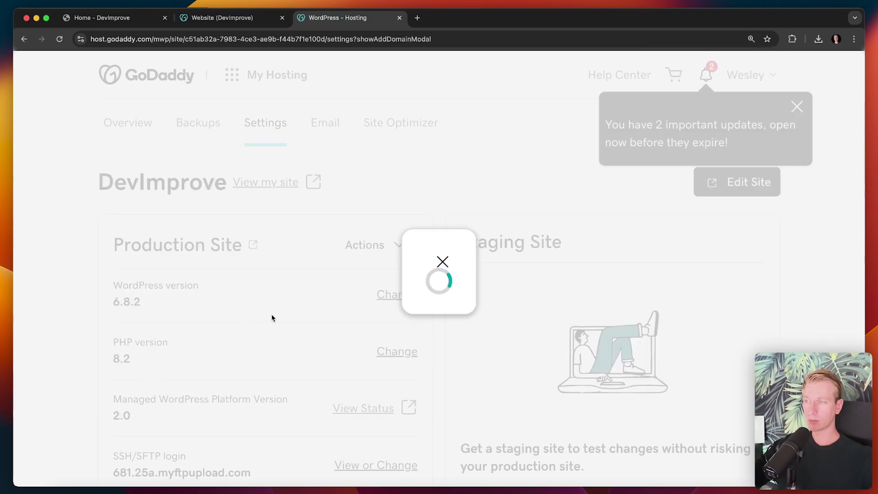
key(super+minus)
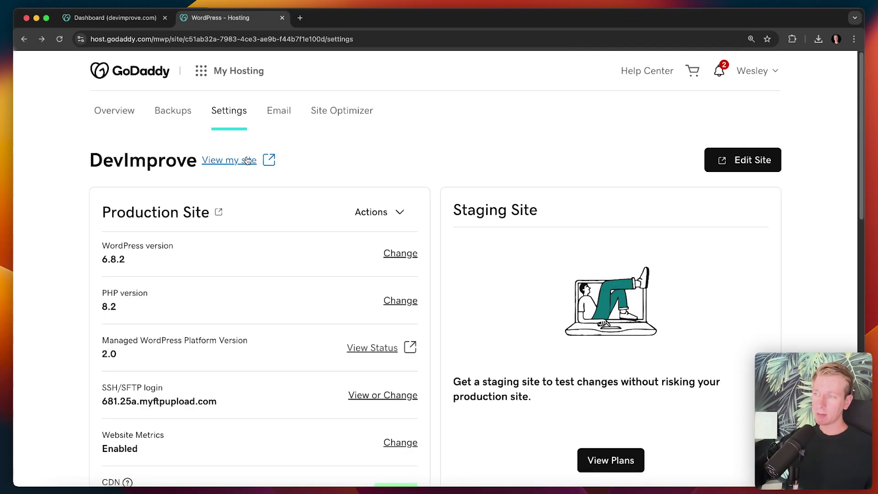
Step: Check the site on its custom domain, including the Coming Soon notice, and close it along with the hosting settings
super+click(229, 160)
click(338, 18)
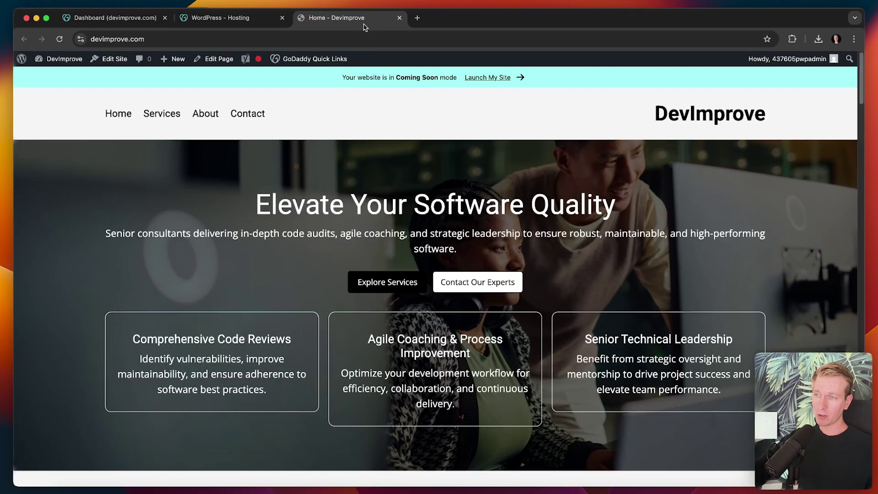
scroll(399, 224, down, 5)
scroll(399, 224, down, 5)
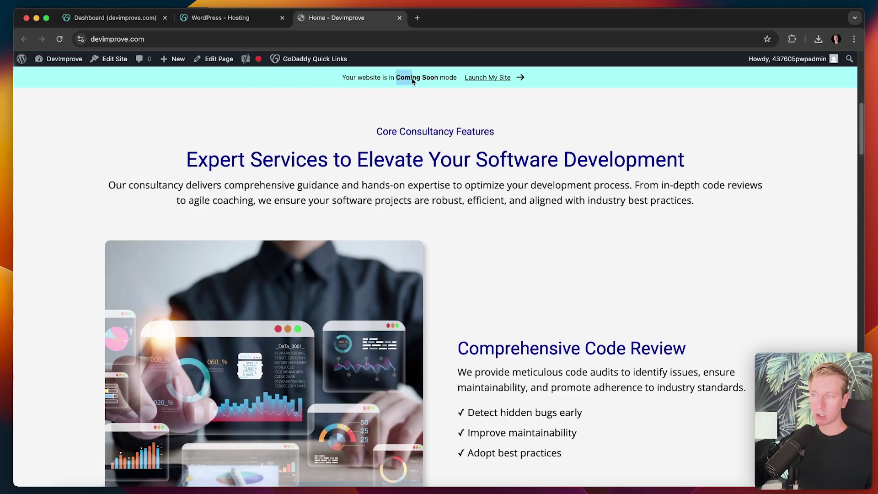
drag(412, 81, 438, 81)
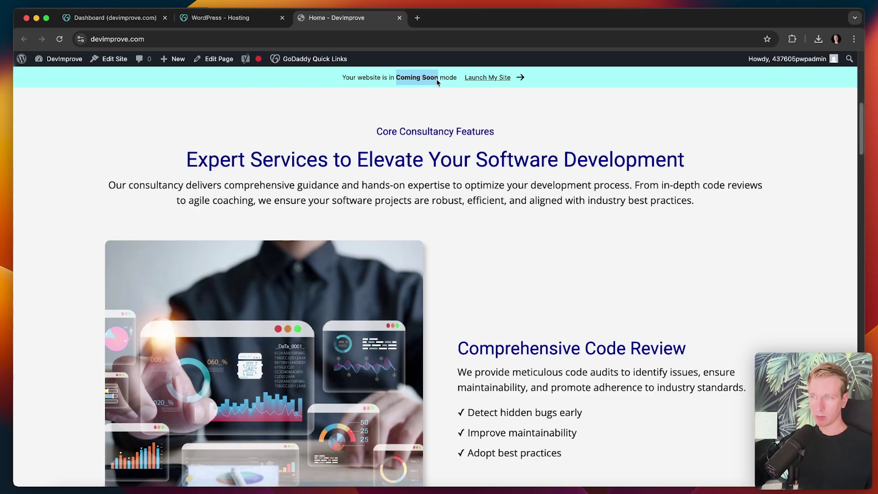
click(400, 19)
click(282, 18)
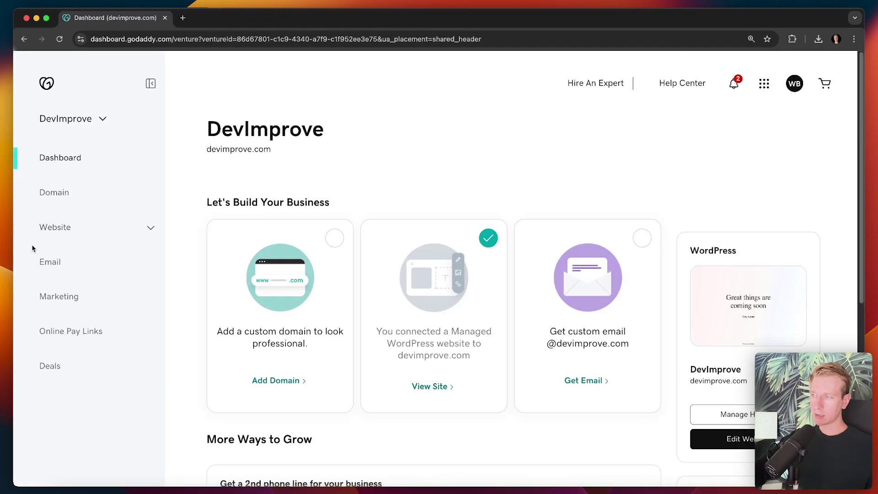
Step: Review the website overview's Get Started tasks and open the one for customizing the style to match the brand
click(105, 227)
click(99, 250)
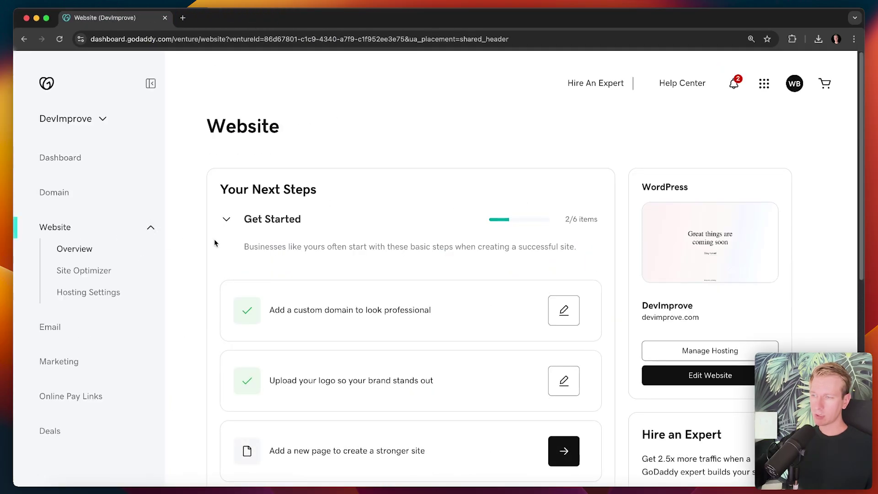
scroll(215, 254, down, 4)
scroll(212, 250, down, 3)
scroll(207, 247, up, 1)
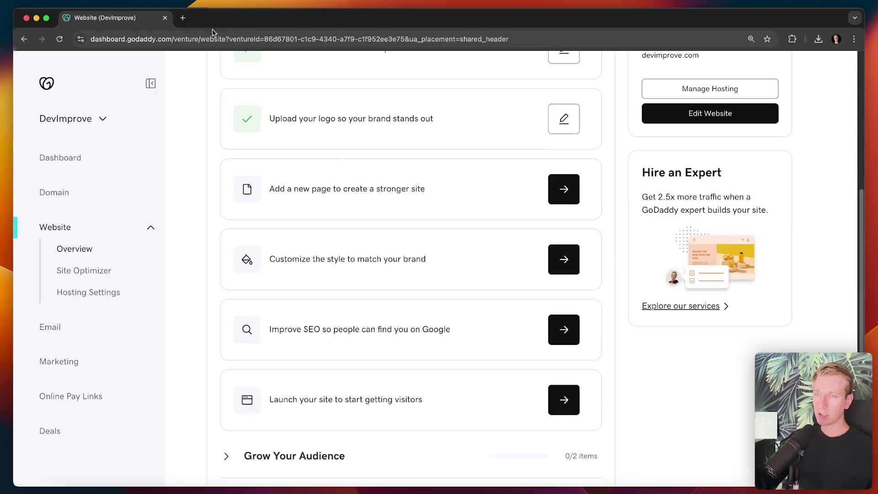
drag(284, 259, 396, 259)
click(395, 257)
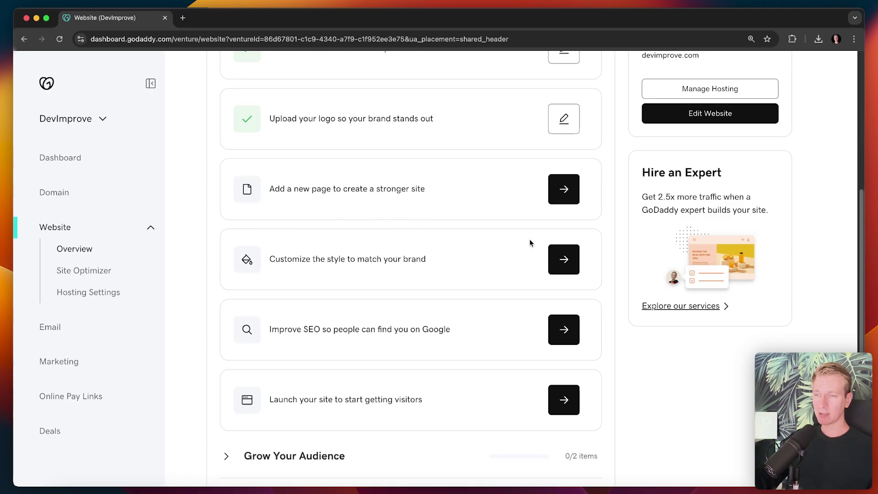
click(565, 260)
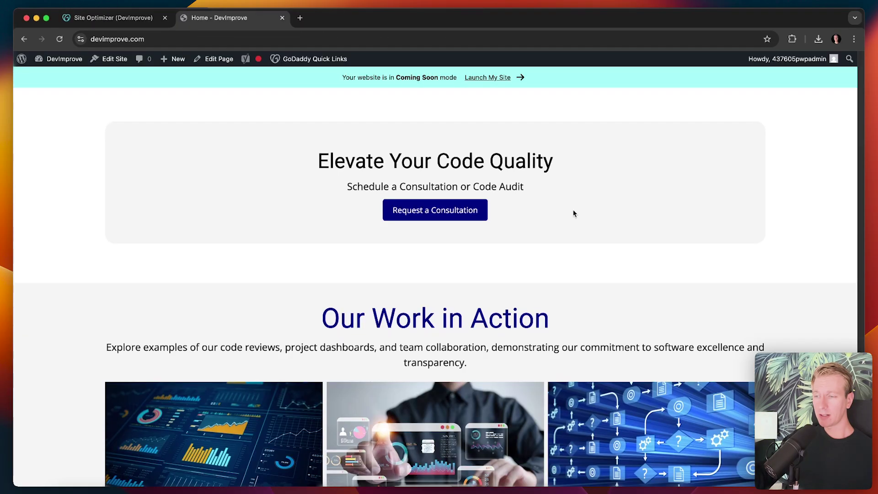
Step: Look over the rest of the homepage, then launch the site from Coming Soon mode and confirm the launch
scroll(573, 214, down, 3)
scroll(573, 214, down, 3)
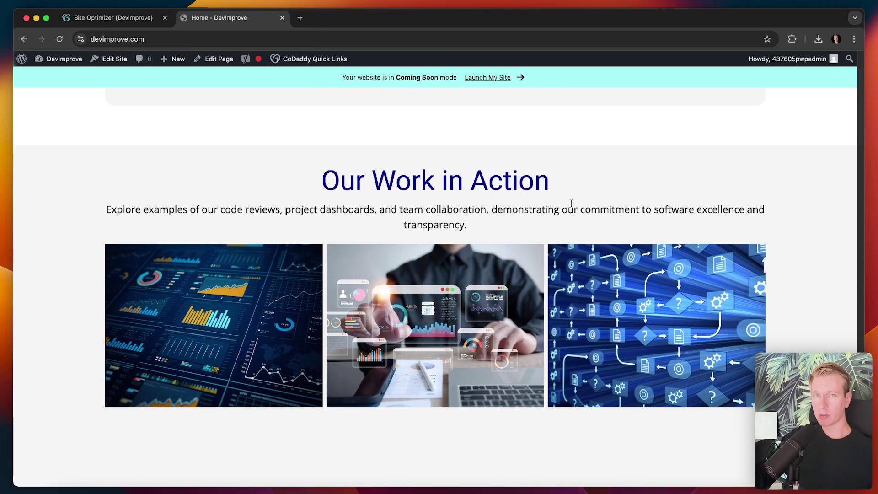
scroll(570, 202, down, 2)
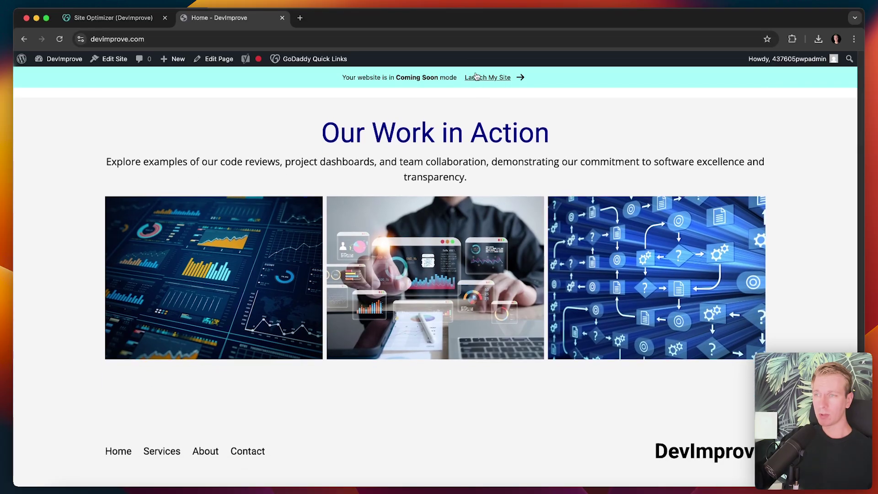
click(502, 80)
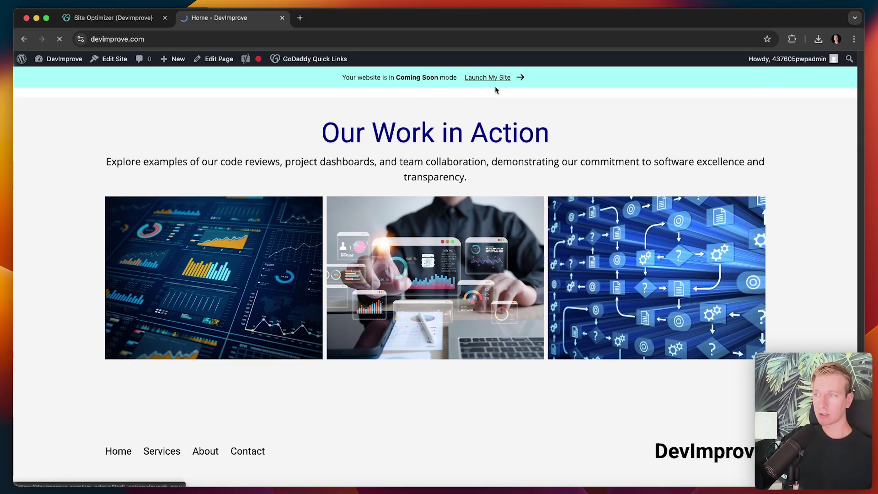
click(417, 341)
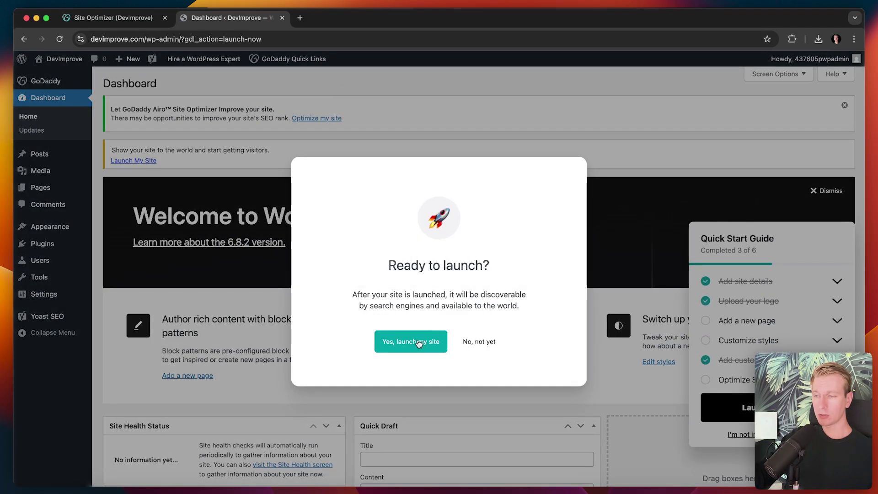
Step: View the live devimprove.com homepage from the launch confirmation, close it, and start the Airo Site Optimizer offered there
key(super+equal)
key(super+equal)
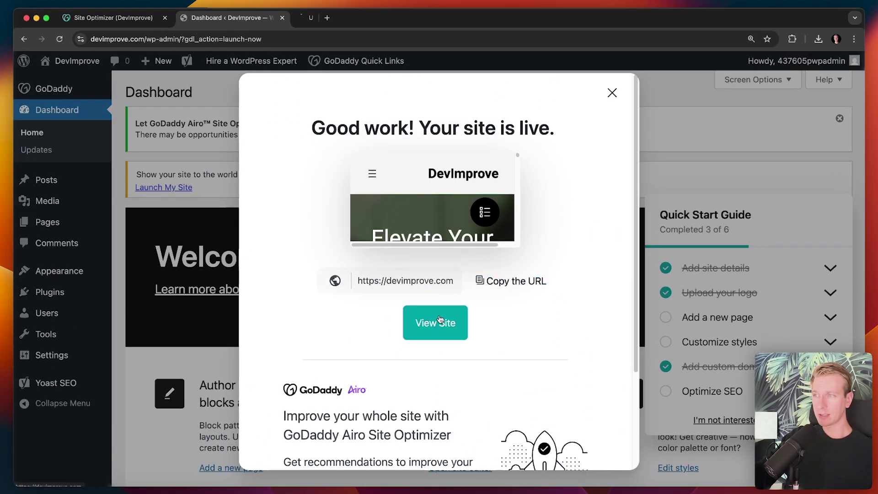
click(435, 322)
click(358, 21)
scroll(468, 190, down, 10)
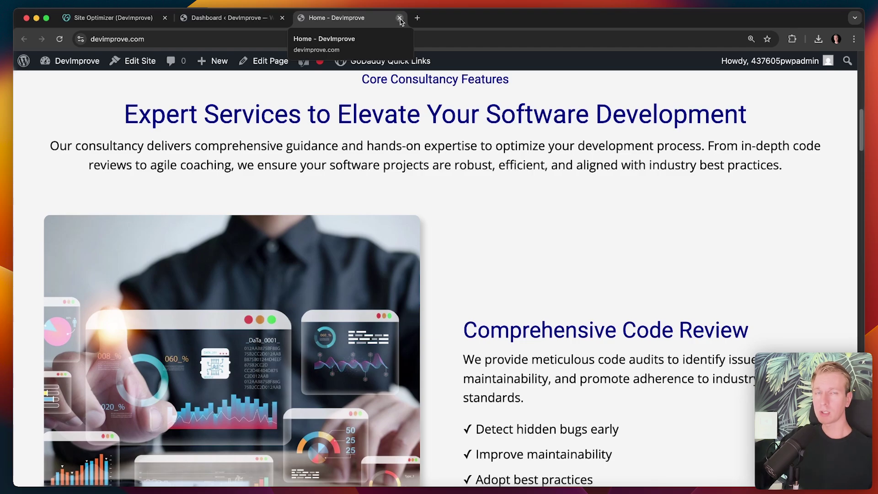
click(400, 18)
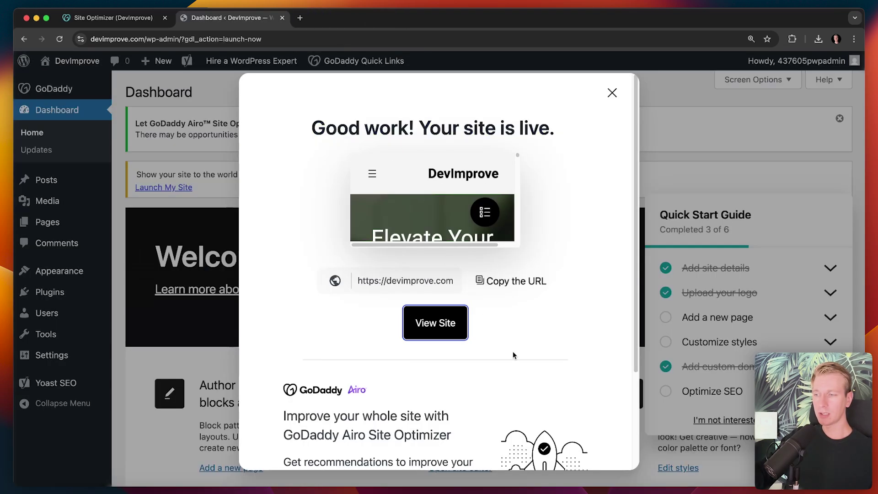
scroll(512, 351, down, 3)
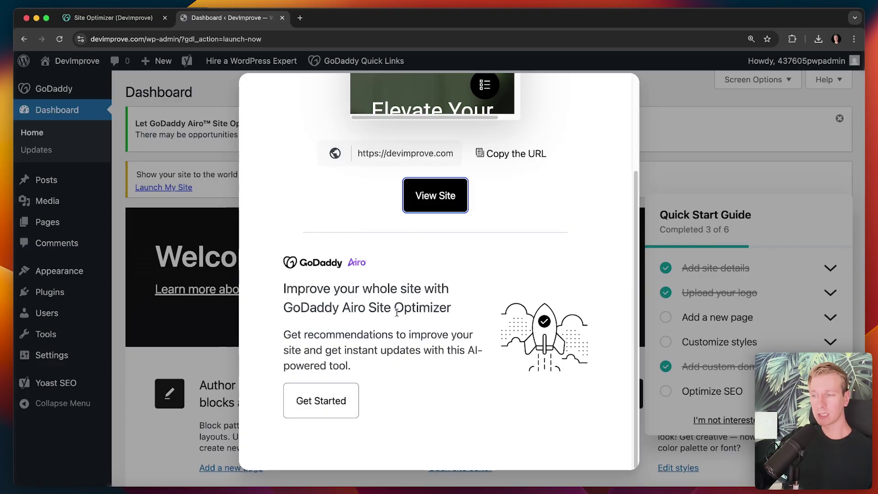
click(340, 401)
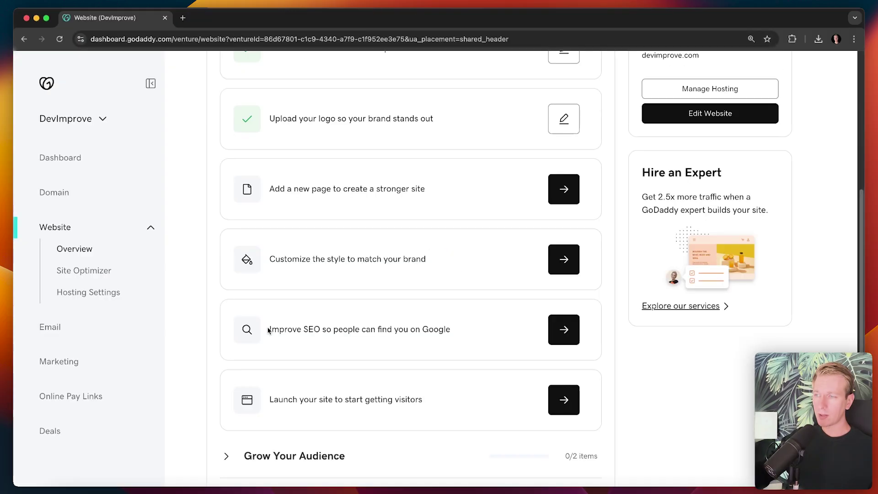
Step: Open the overview's task for improving SEO so people can find the site on Google, view the Yoast SEO dashboard, and close it
drag(268, 329, 455, 333)
click(455, 334)
key(super+plus)
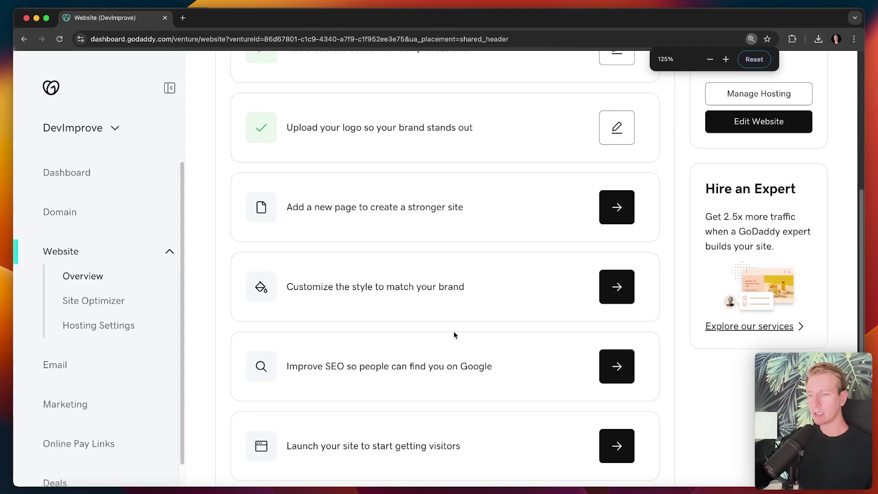
click(616, 365)
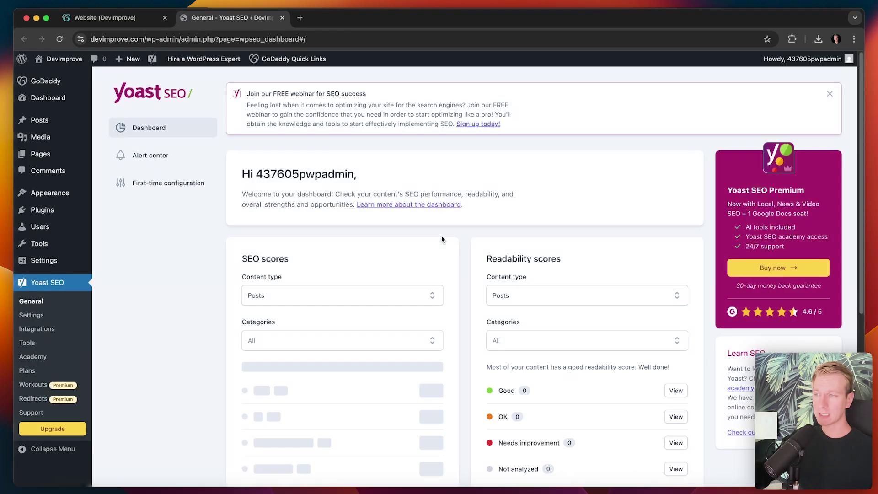
key(super+w)
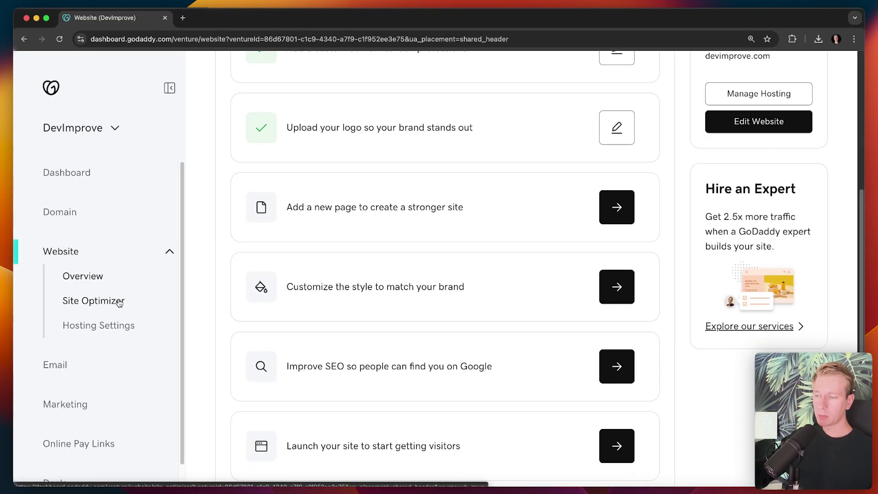
Step: Start the Airo Plus Site Optimizer for DevImprove, check its devimprove.com link, and close the page that link opens
click(120, 302)
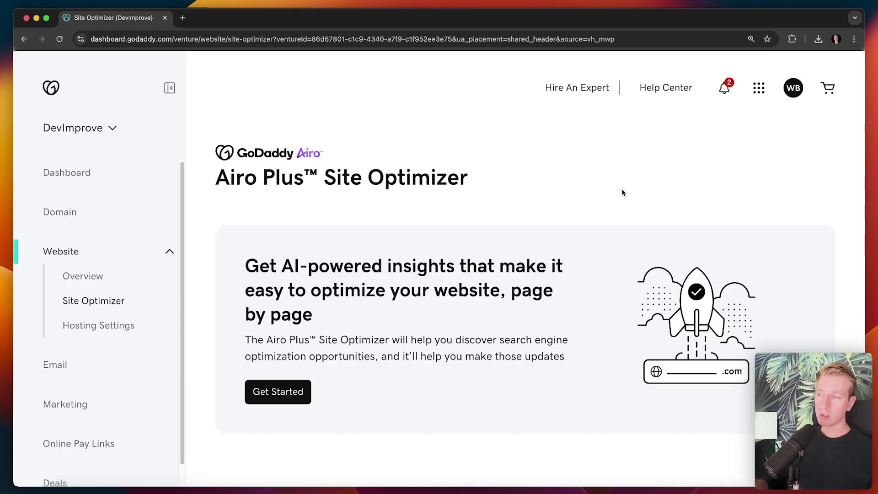
key(super+minus)
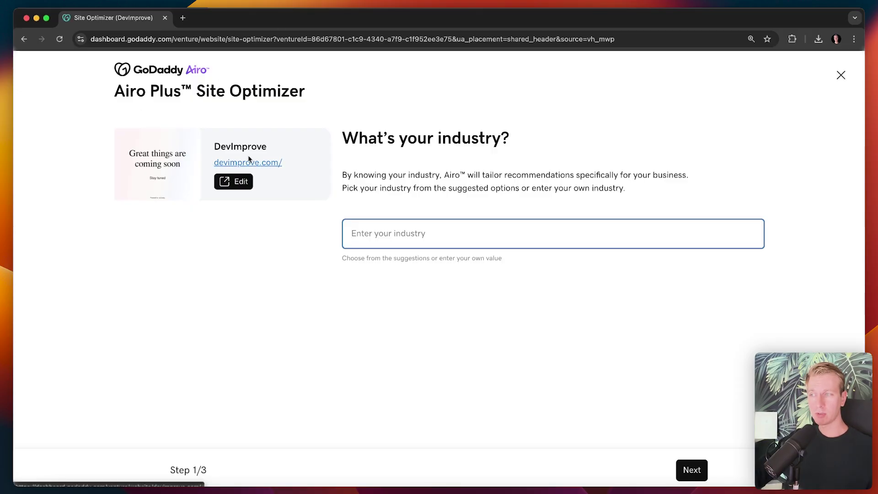
drag(213, 146, 283, 146)
click(283, 146)
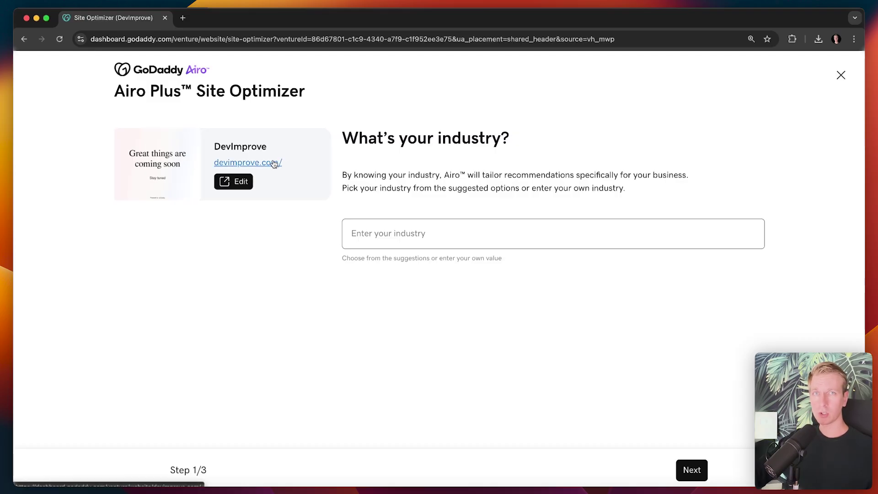
click(248, 163)
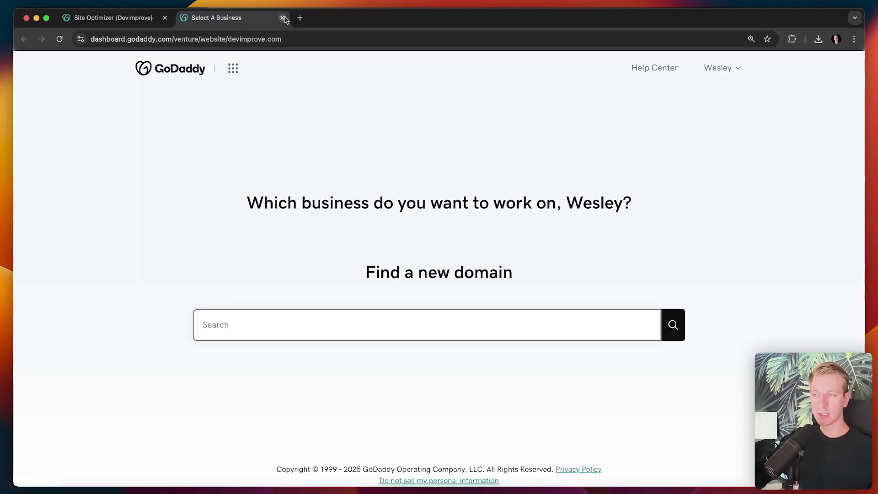
click(283, 18)
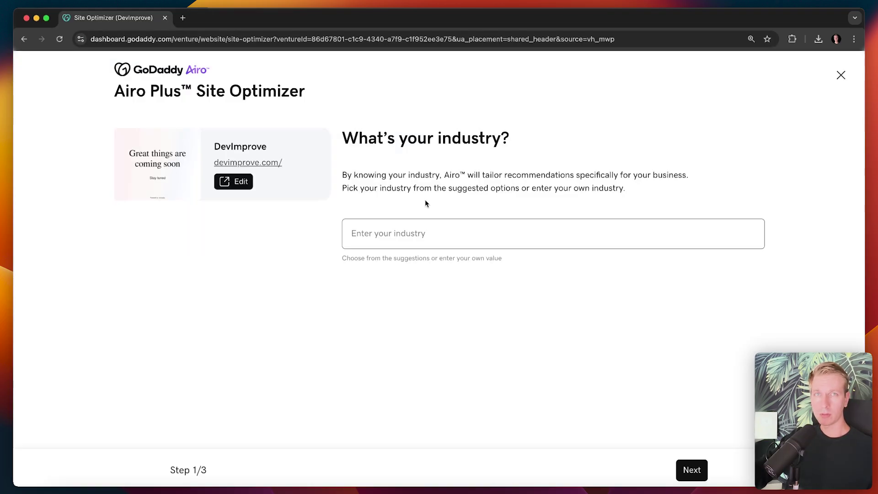
Step: Enter software development as the industry, choose the suggested IT Consulting, and continue to the goals
click(435, 234)
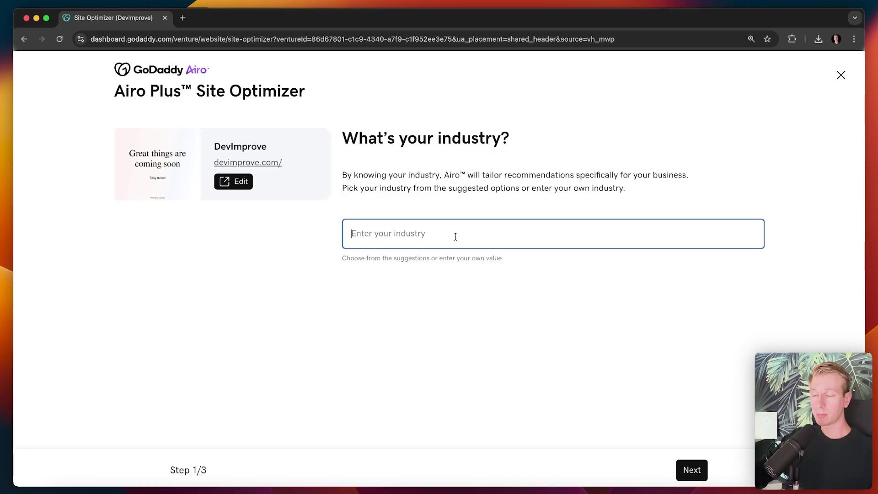
text(Software dev)
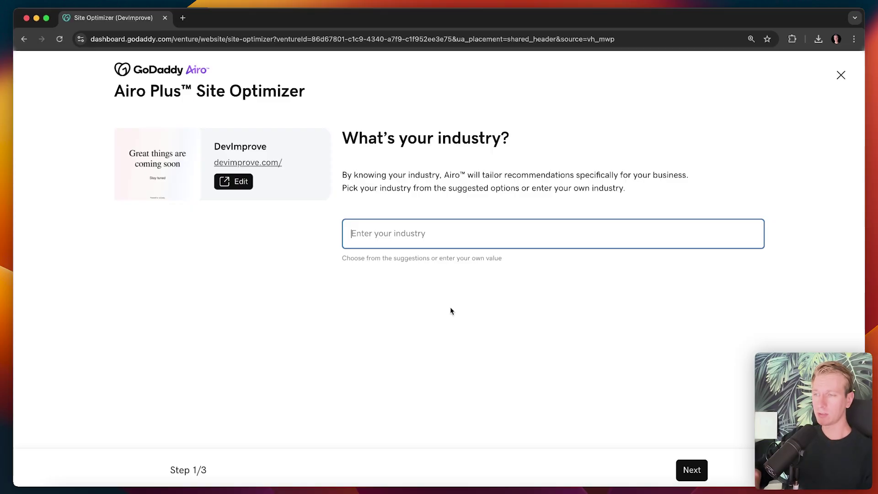
text(elopmentn)
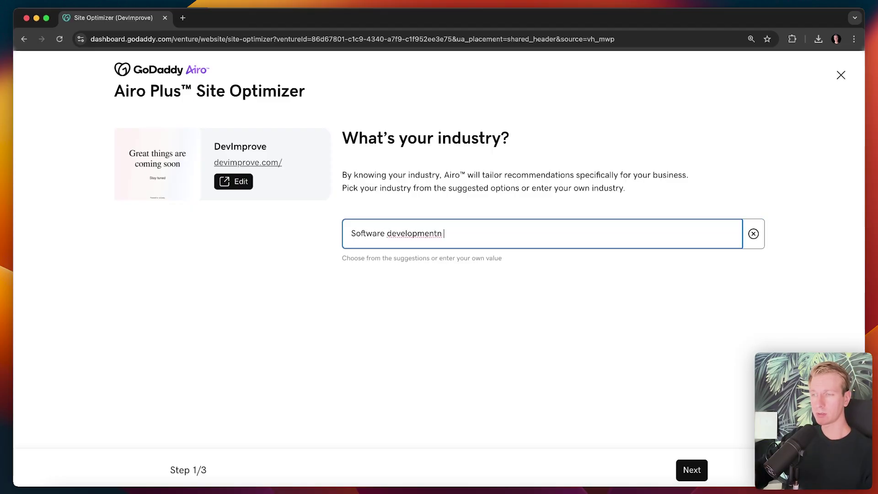
key(BackSpace)
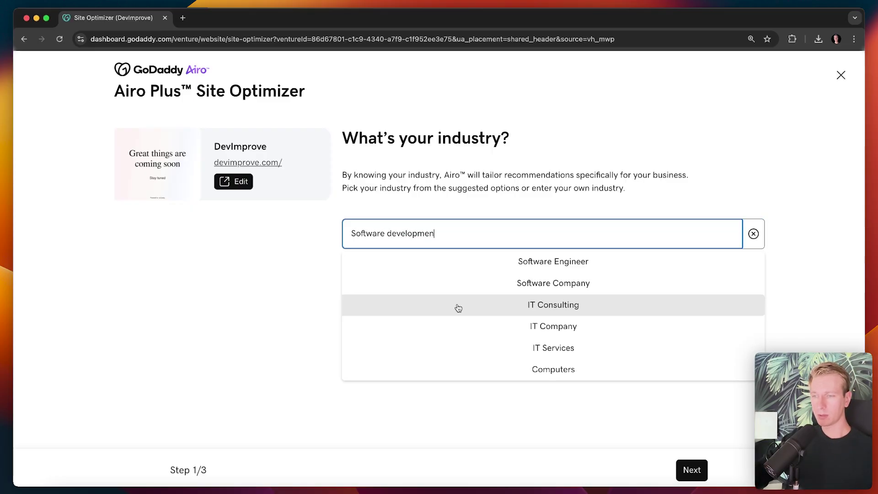
click(572, 311)
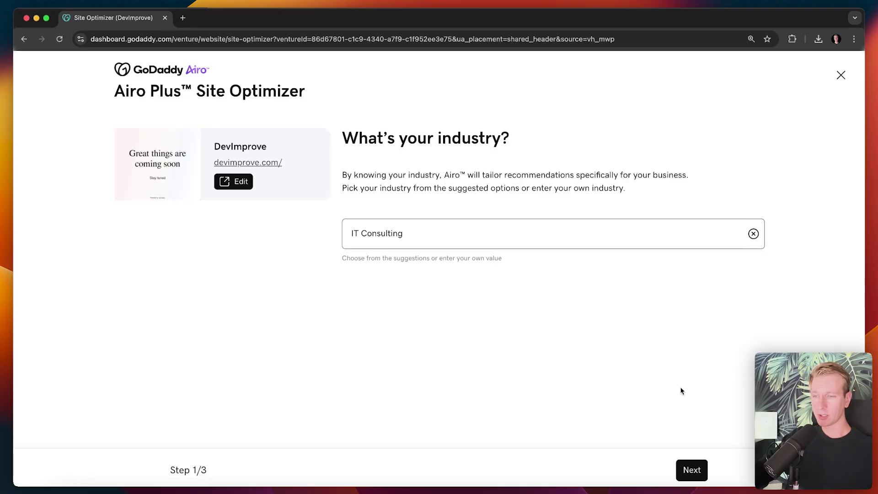
key(Return)
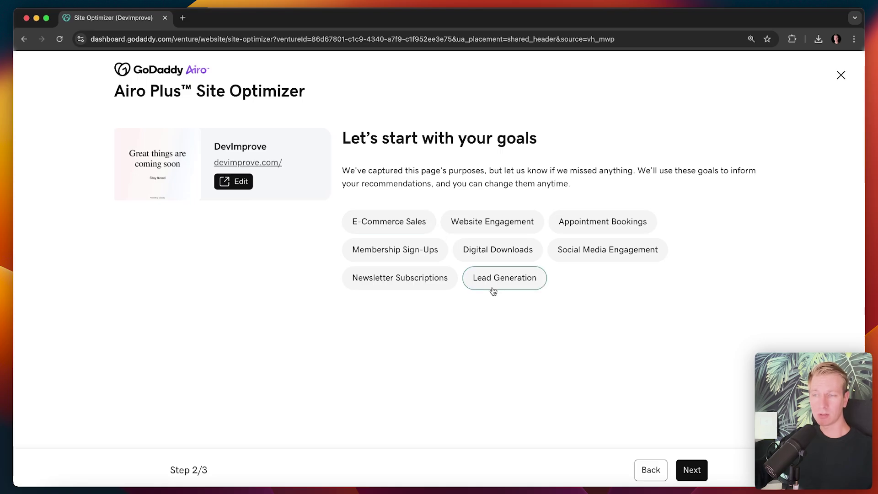
Step: Select Lead Generation as the website goal and continue to the keyword selection
click(531, 284)
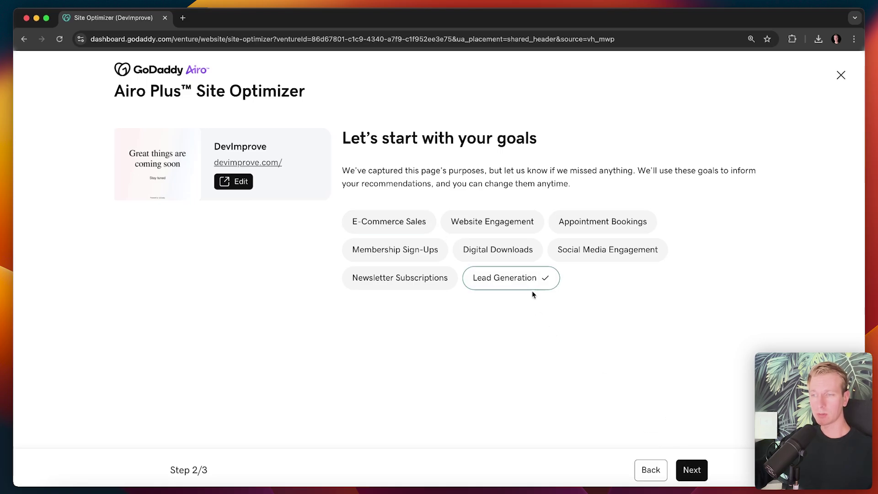
click(698, 476)
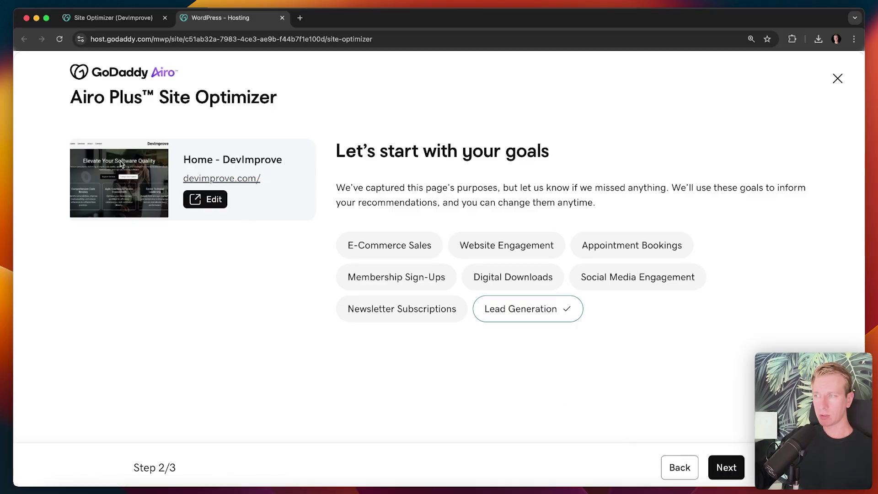
click(725, 466)
Step: Review the options for the suggested keywords software quality assurance and code audits, then confirm the keyword list as suggested
scroll(525, 262, down, 2)
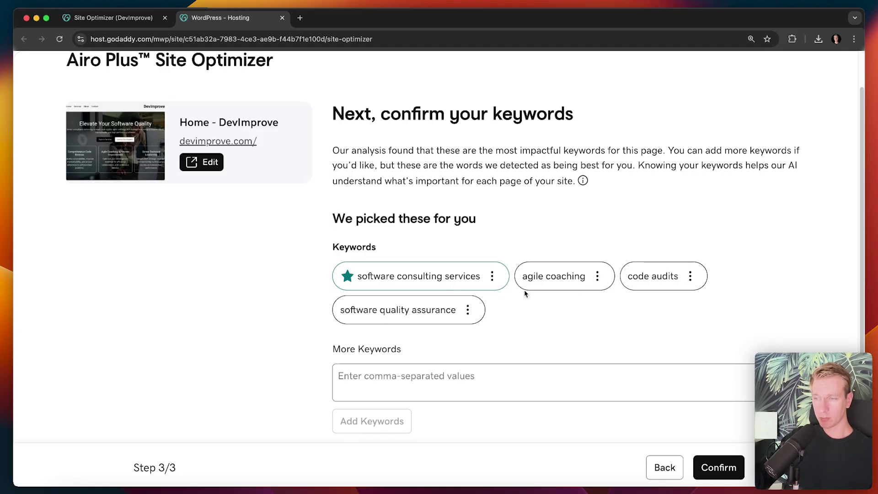
click(468, 310)
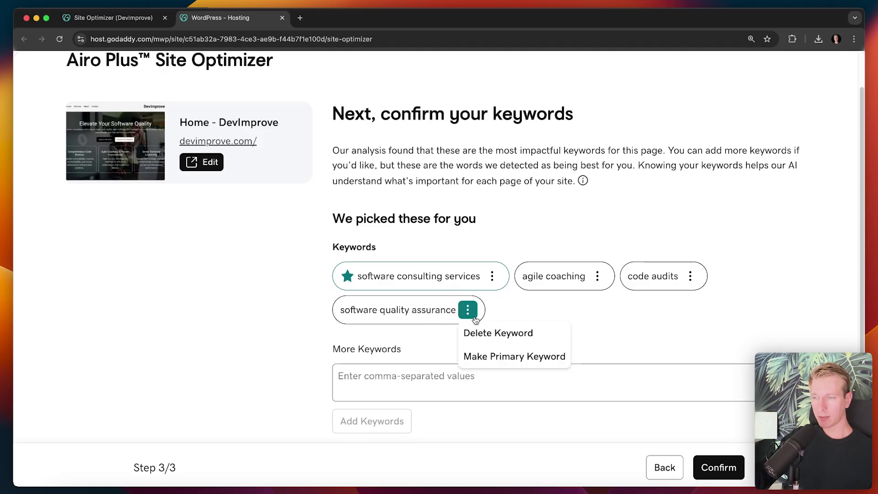
click(545, 309)
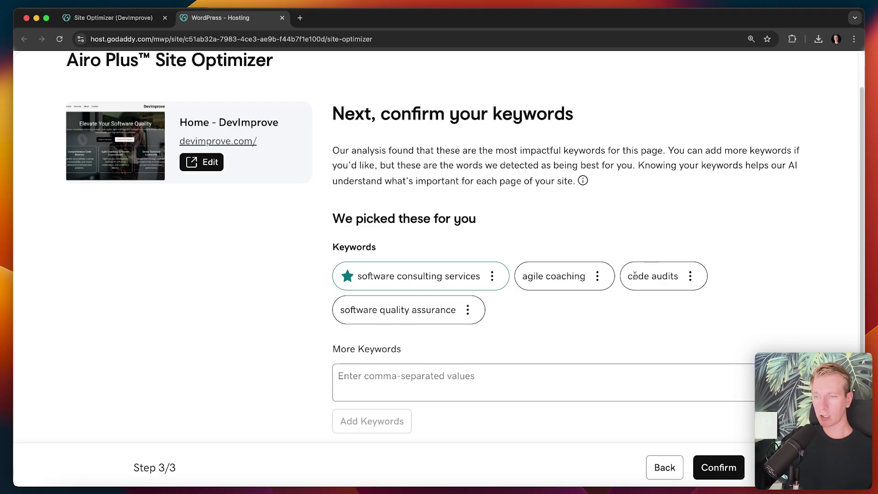
drag(634, 275, 668, 276)
click(689, 276)
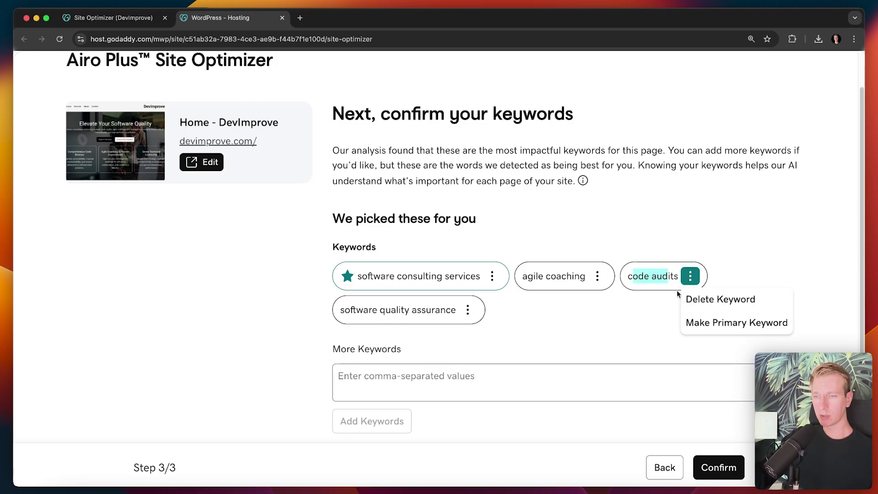
click(677, 293)
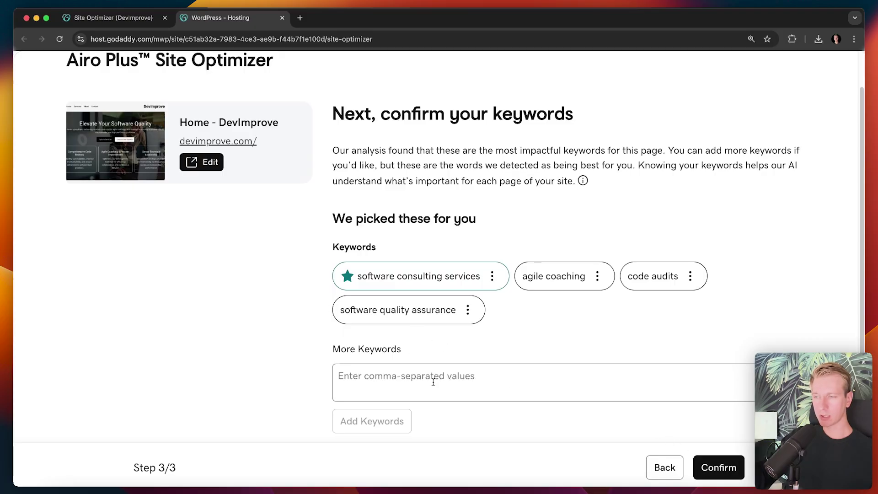
click(720, 467)
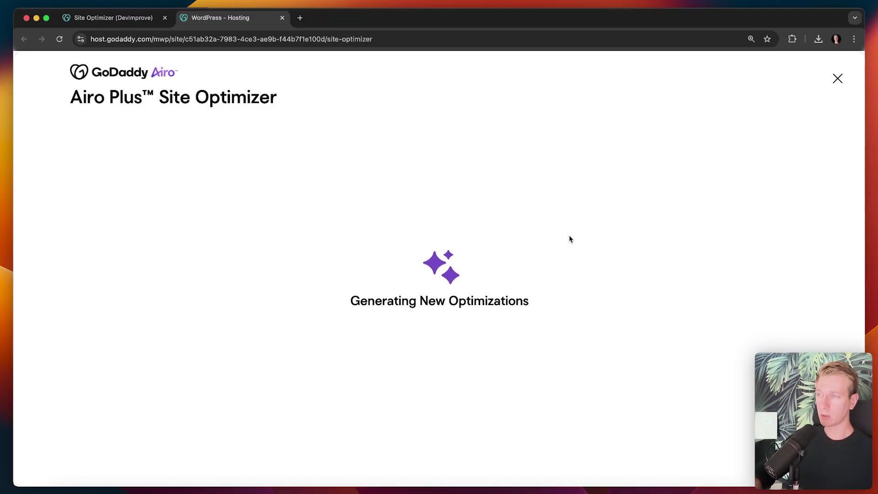
Step: Have the optimizer update the homepage's meta title to the suggested "Software Consulting Services for Quality Assurance & Coaching"
scroll(322, 229, down, 1)
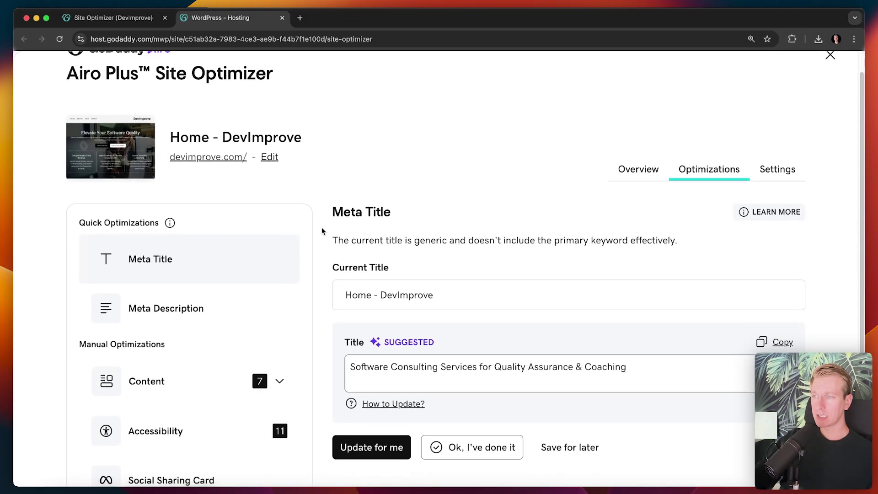
scroll(322, 231, down, 3)
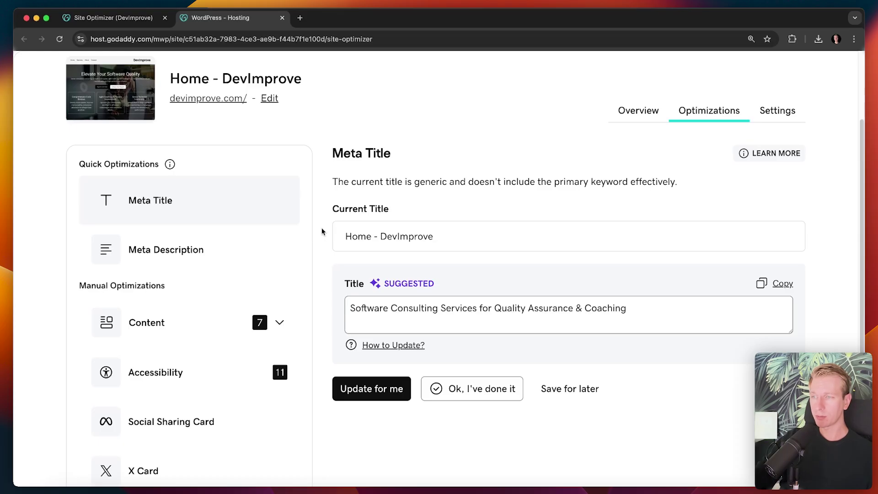
drag(333, 211, 393, 211)
click(393, 211)
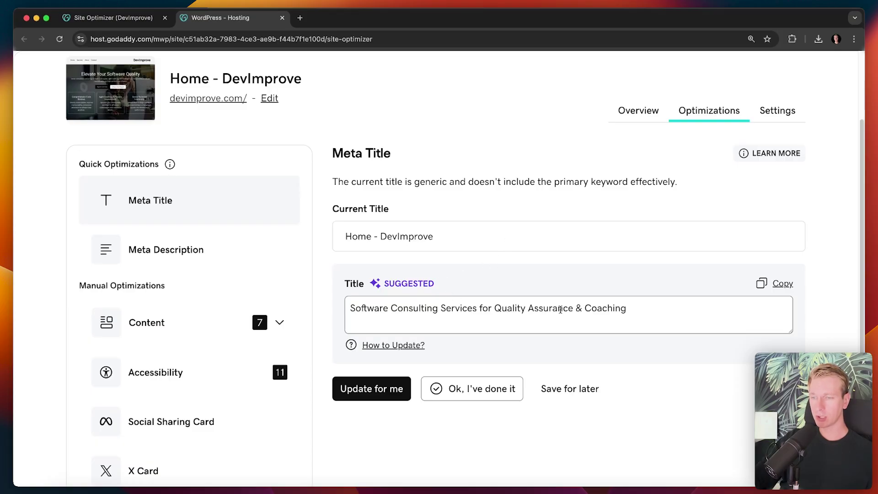
click(365, 393)
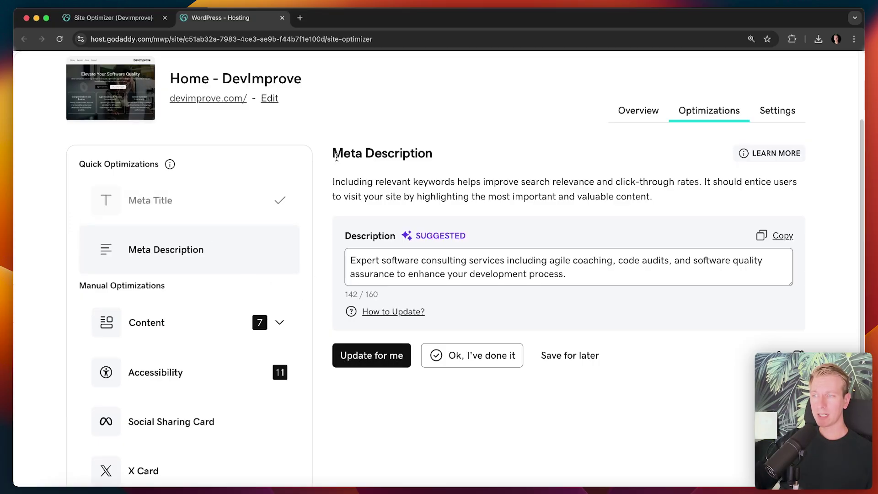
Step: Have the optimizer apply the suggested meta description about expert software consulting services, agile coaching, code audits, and software quality assurance
drag(333, 153, 437, 152)
click(437, 152)
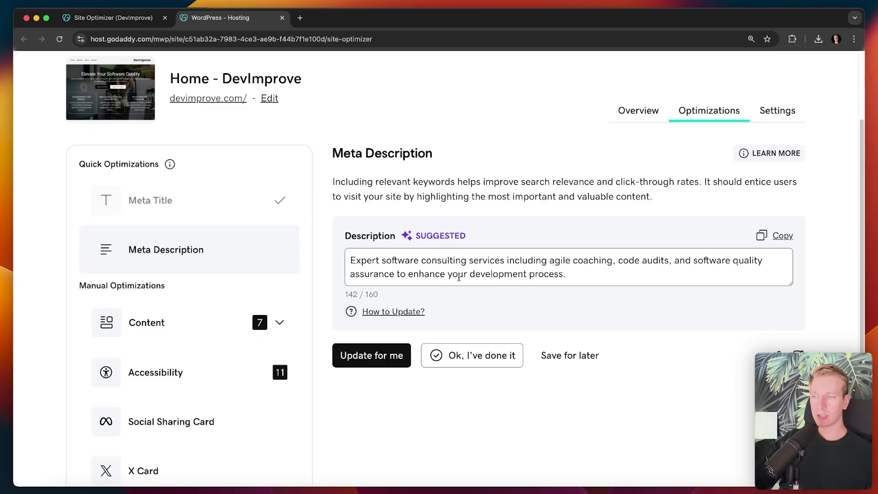
click(372, 358)
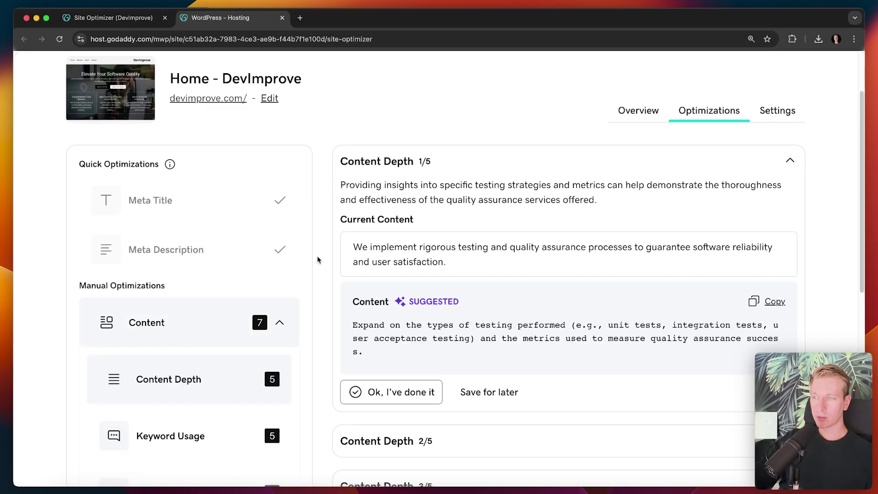
Step: Review the optimizer's manual content suggestions for Content Depth, Keyword Usage and CTA Analysis
scroll(317, 260, down, 5)
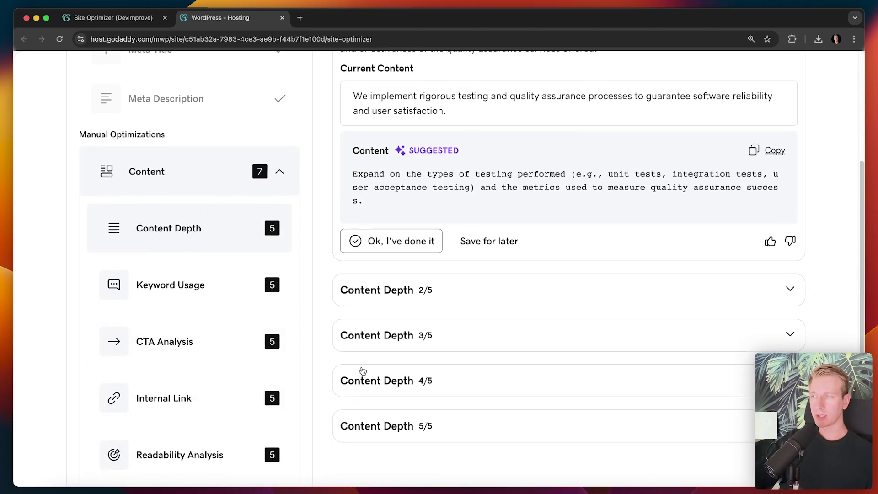
scroll(303, 358, down, 5)
scroll(303, 358, up, 6)
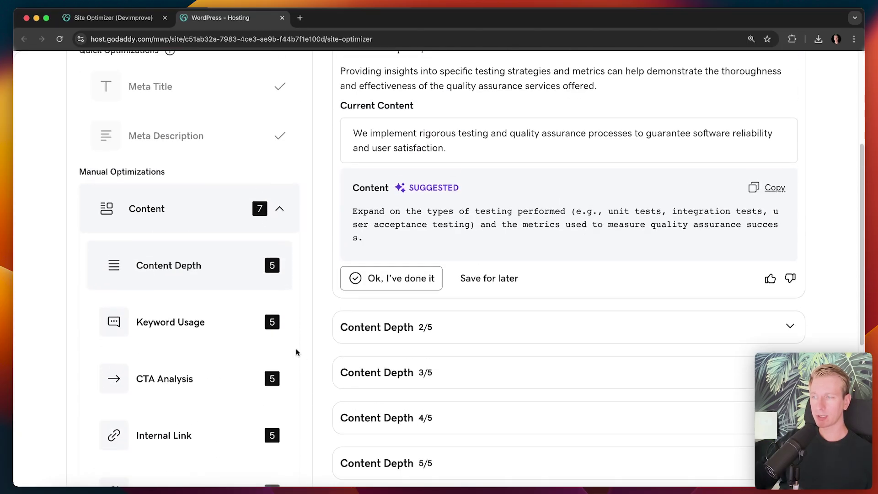
click(215, 326)
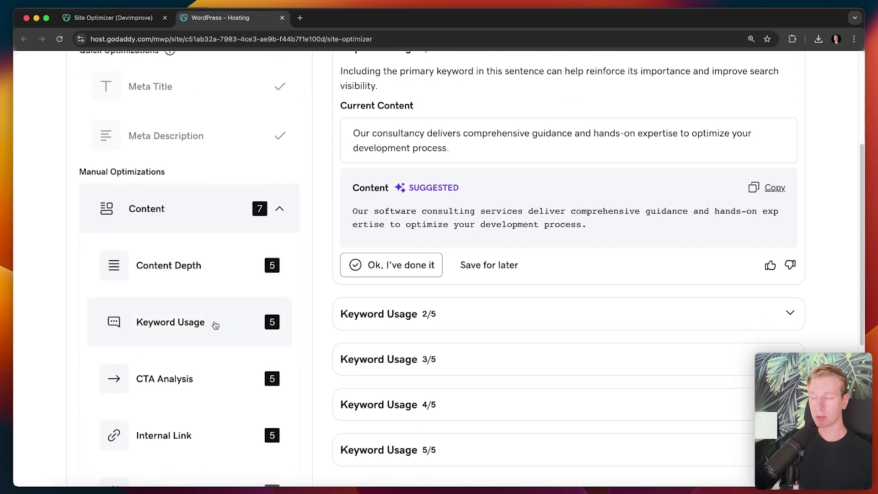
scroll(230, 327, down, 3)
click(219, 248)
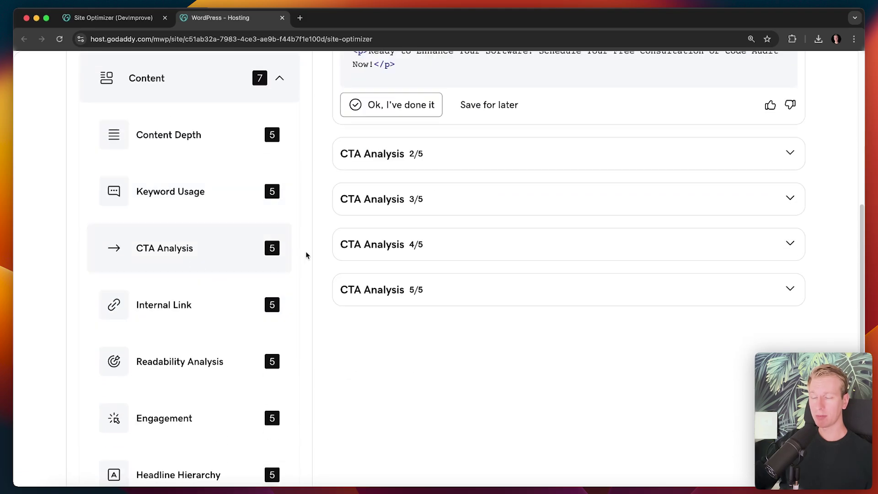
scroll(316, 258, up, 2)
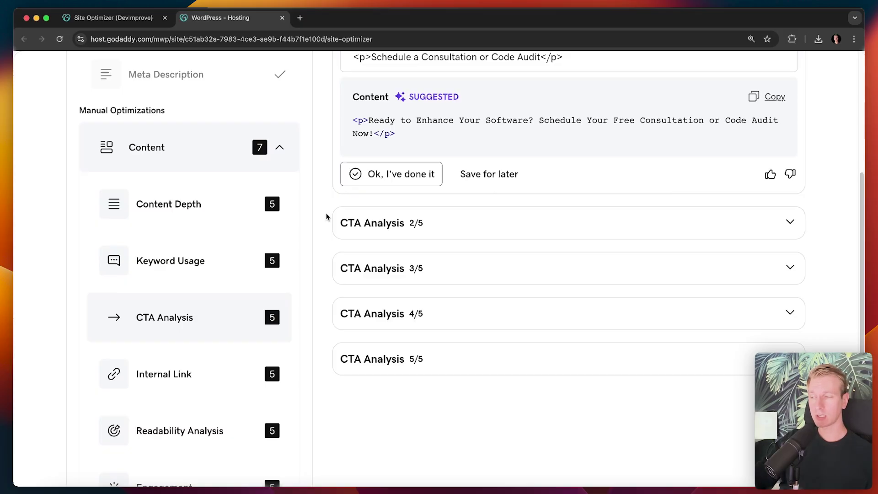
Step: Review the Internal Link suggestions for the homepage, including the recommended link to the services page
click(192, 373)
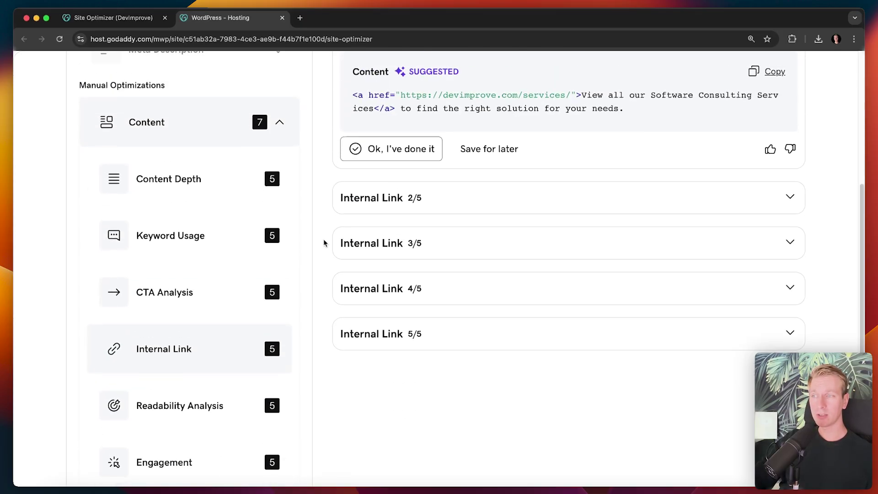
scroll(323, 240, up, 1)
scroll(329, 238, up, 2)
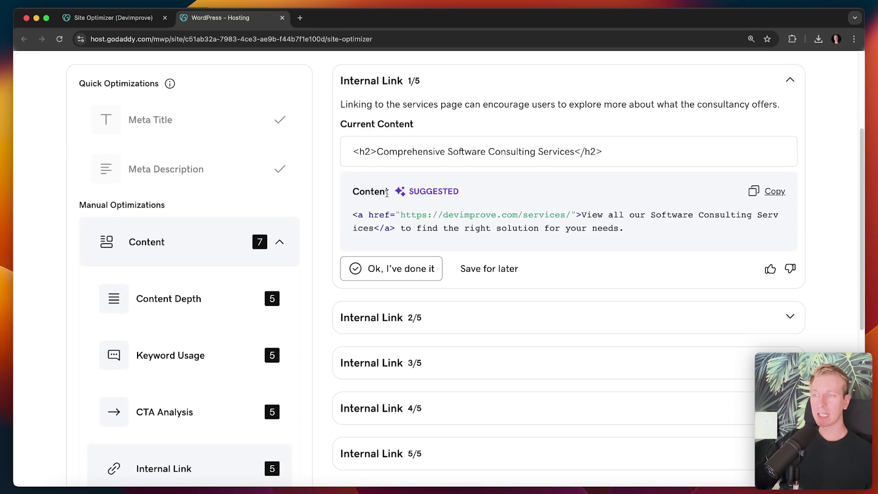
scroll(158, 313, down, 3)
scroll(155, 316, down, 4)
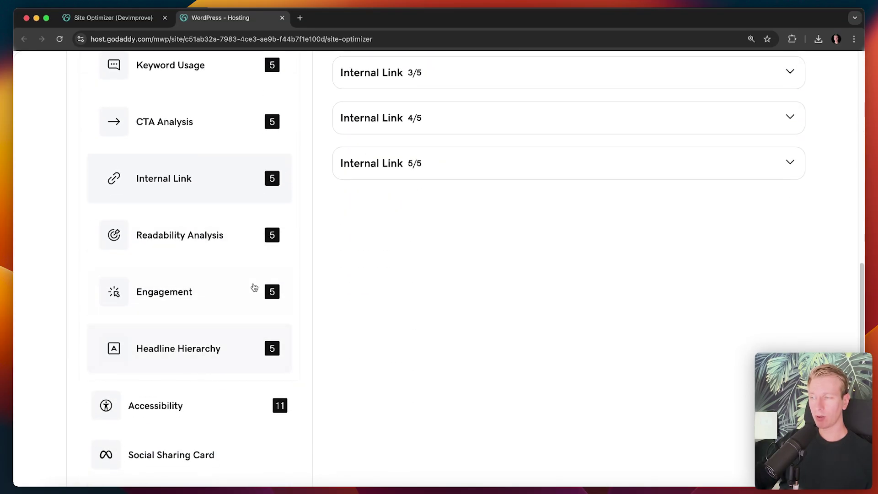
Step: Review the Headline Hierarchy suggestions, reading the proposed rewording of the homepage's H1
click(245, 347)
scroll(313, 329, up, 6)
scroll(314, 322, up, 1)
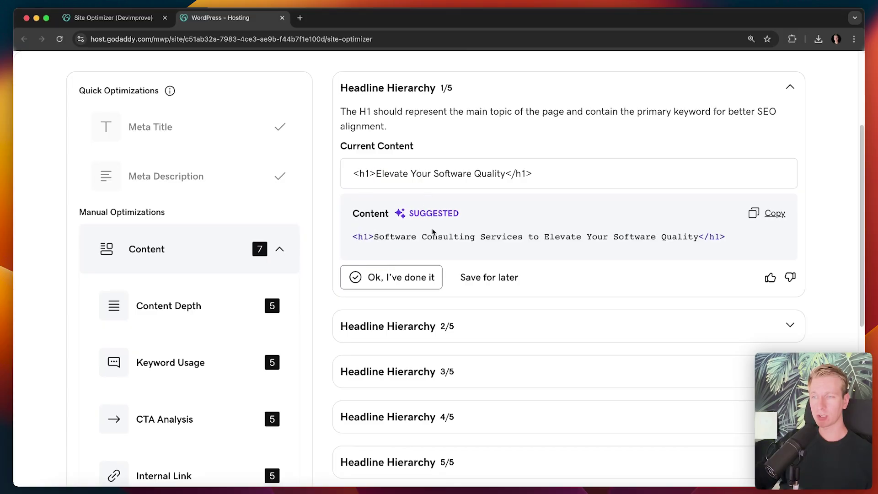
scroll(176, 192, down, 4)
scroll(172, 172, up, 1)
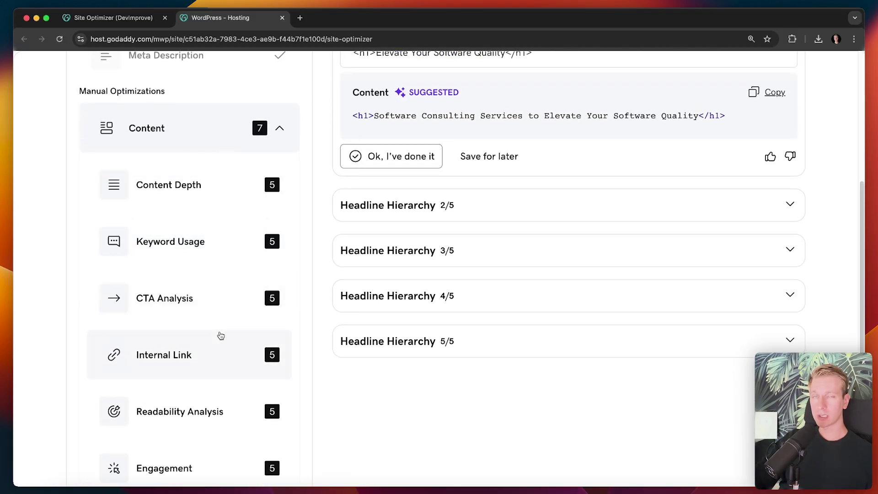
Step: Look through the Accessibility suggestions and the Social Sharing Card's current and suggested title and description tags
scroll(219, 336, down, 5)
click(212, 348)
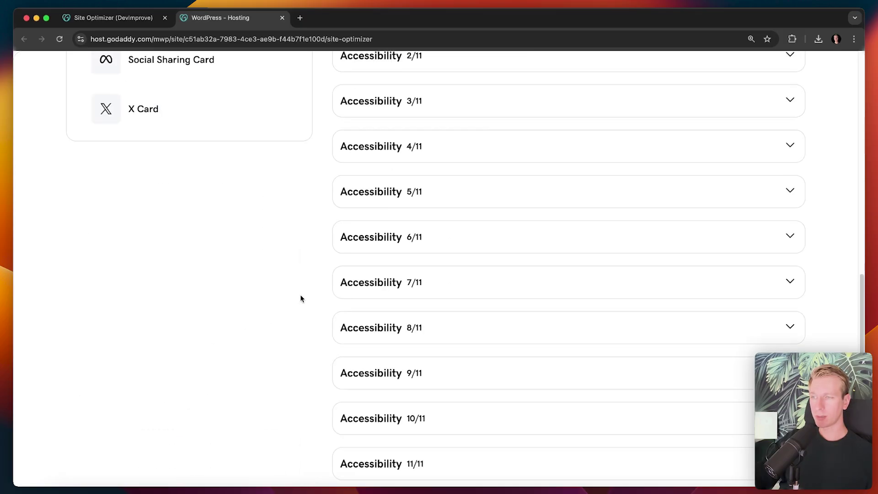
scroll(299, 297, up, 6)
scroll(338, 293, up, 1)
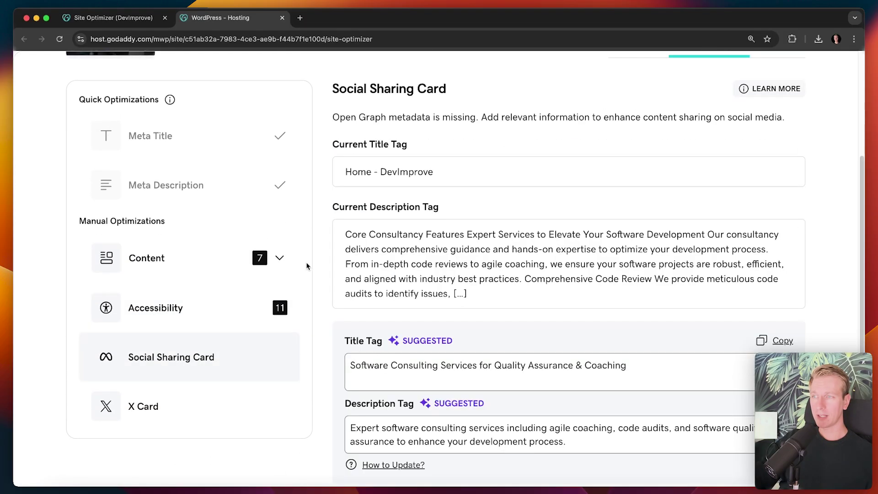
scroll(310, 267, up, 2)
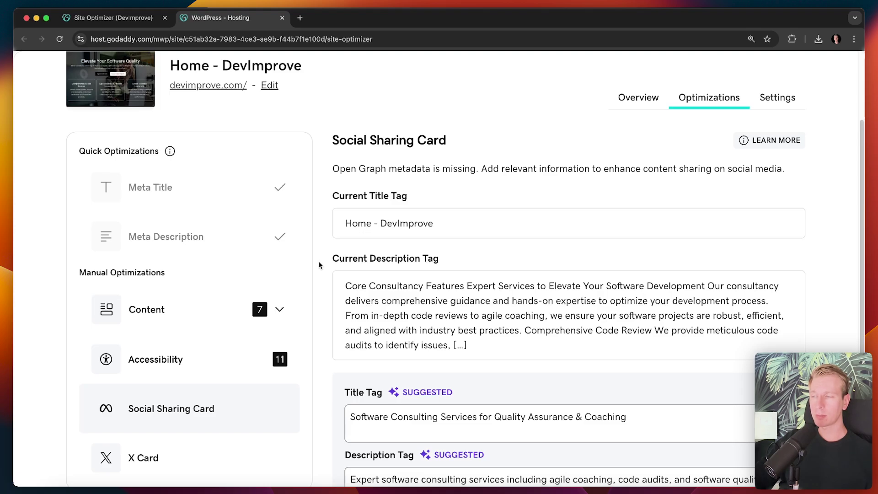
scroll(320, 284, down, 2)
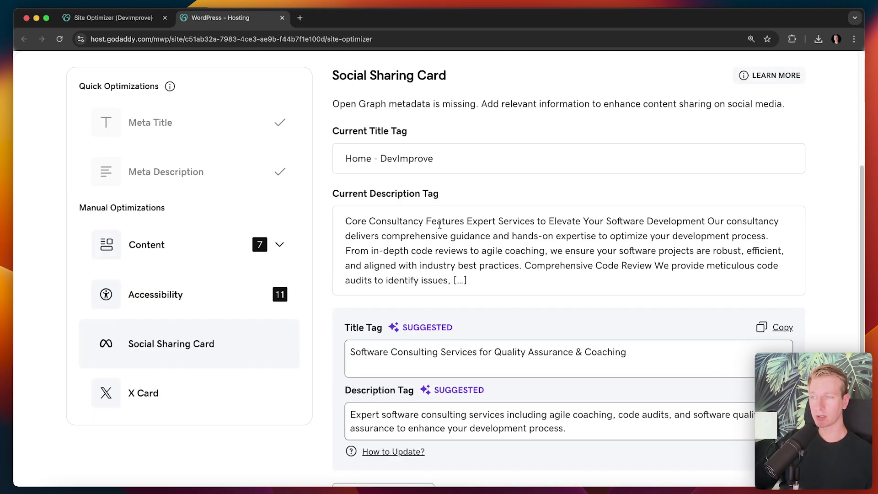
Step: Return to the optimizer's overview and read the Answer Engine Optimization notice, enlarging the page and highlighting its key phrases
scroll(336, 315, up, 3)
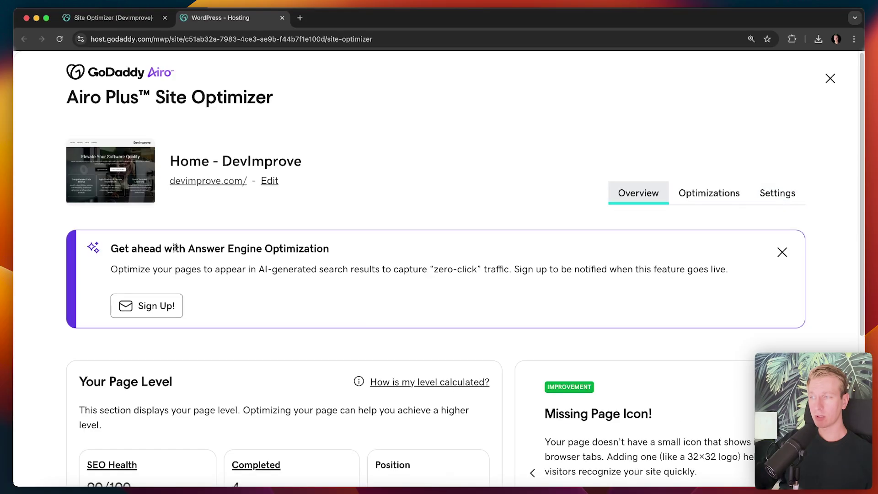
drag(188, 249, 372, 246)
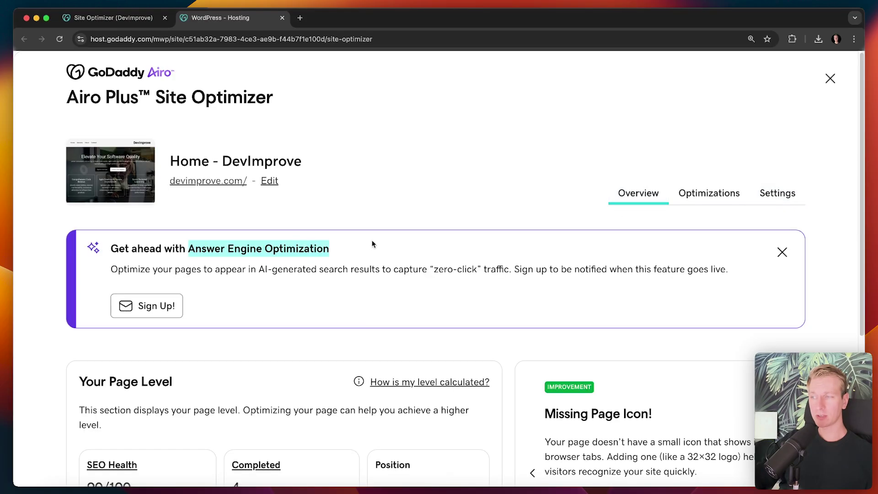
click(371, 245)
drag(258, 270, 311, 270)
key(super+equal)
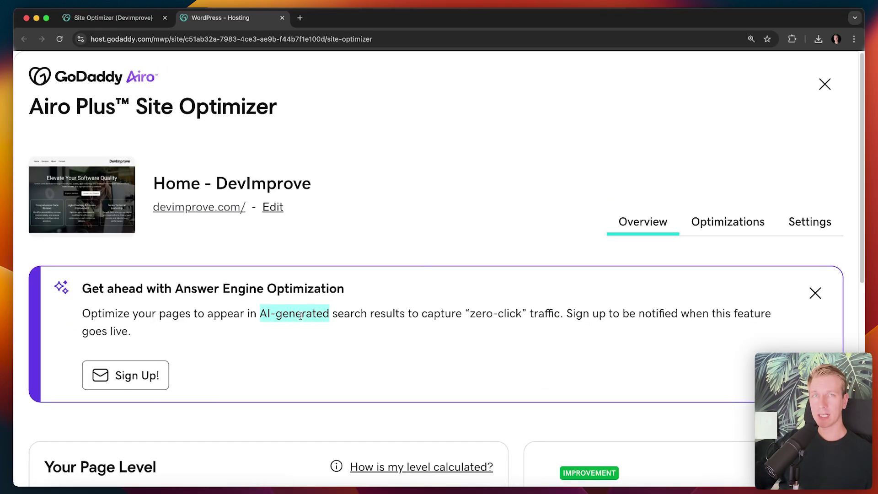
click(428, 323)
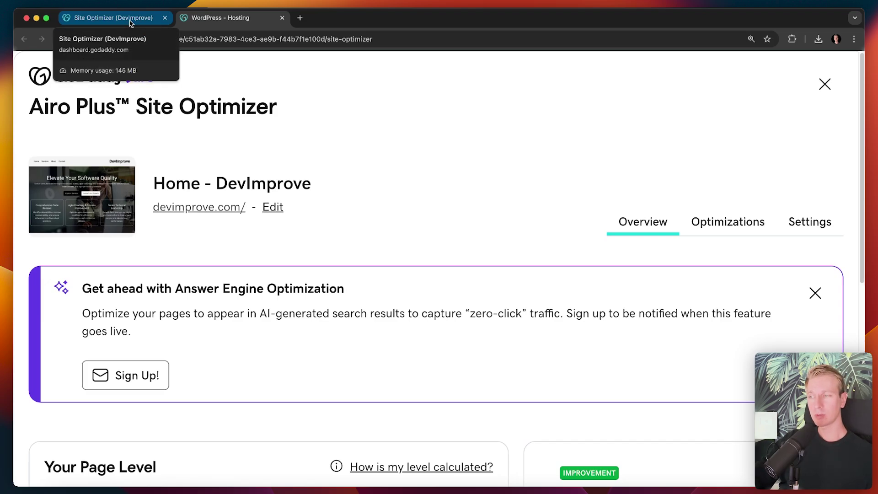
Step: Leave the Site Optimizer for the DevImprove dashboard and look over its business setup cards, growth offers and quick links
click(228, 17)
click(164, 17)
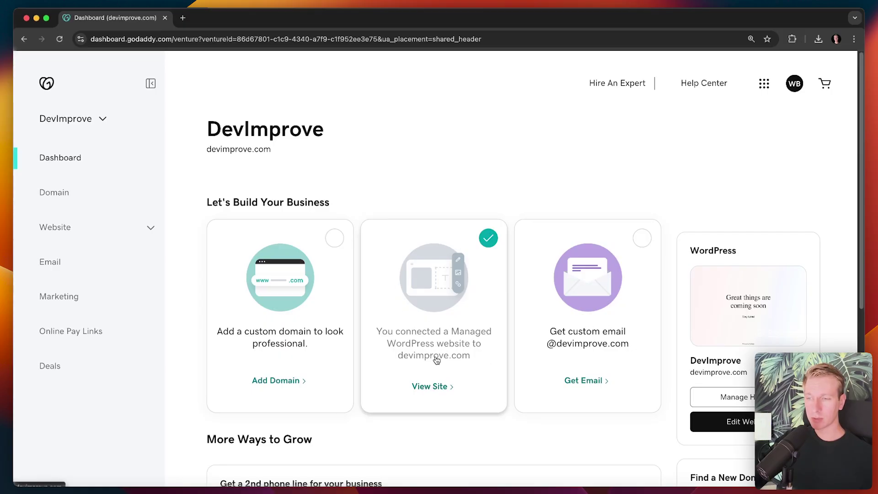
scroll(434, 359, down, 1)
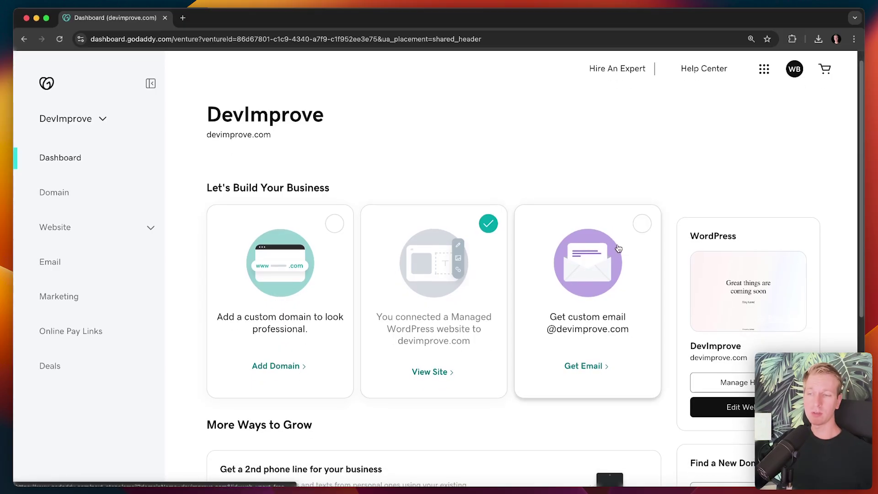
scroll(190, 249, down, 5)
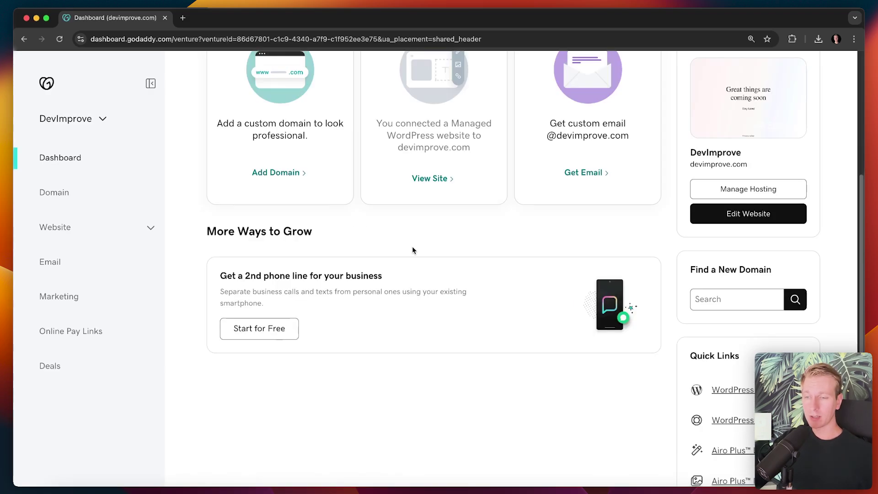
scroll(412, 251, down, 3)
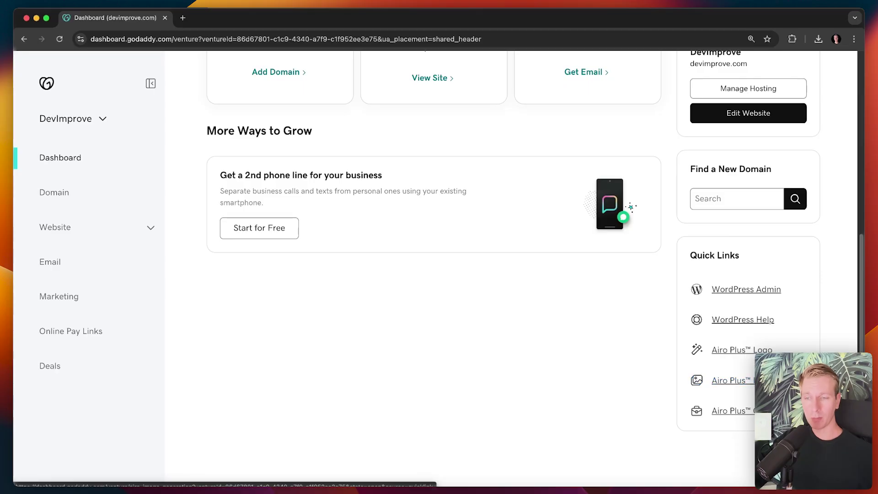
Step: Open the Marketing page and look through the available ways to market the business
click(76, 307)
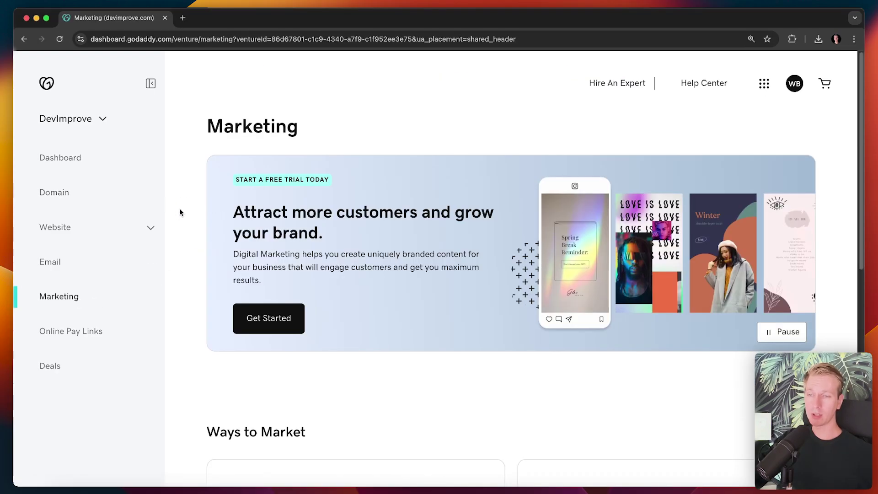
scroll(183, 208, down, 8)
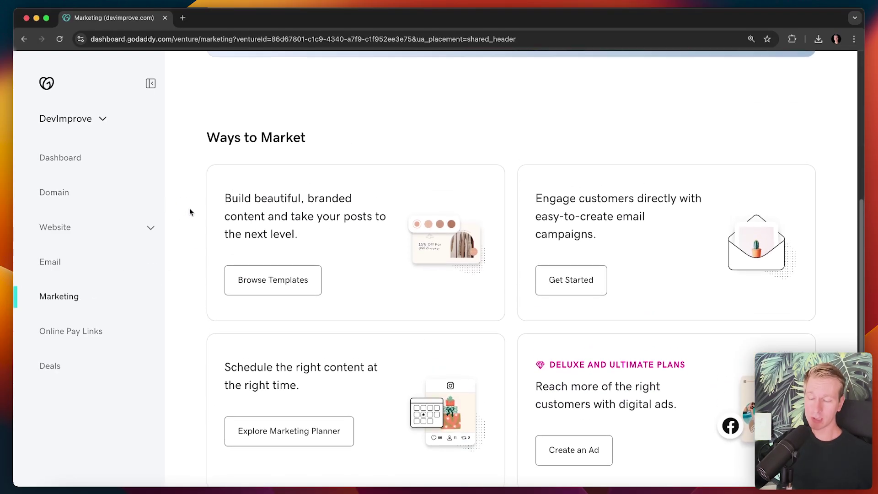